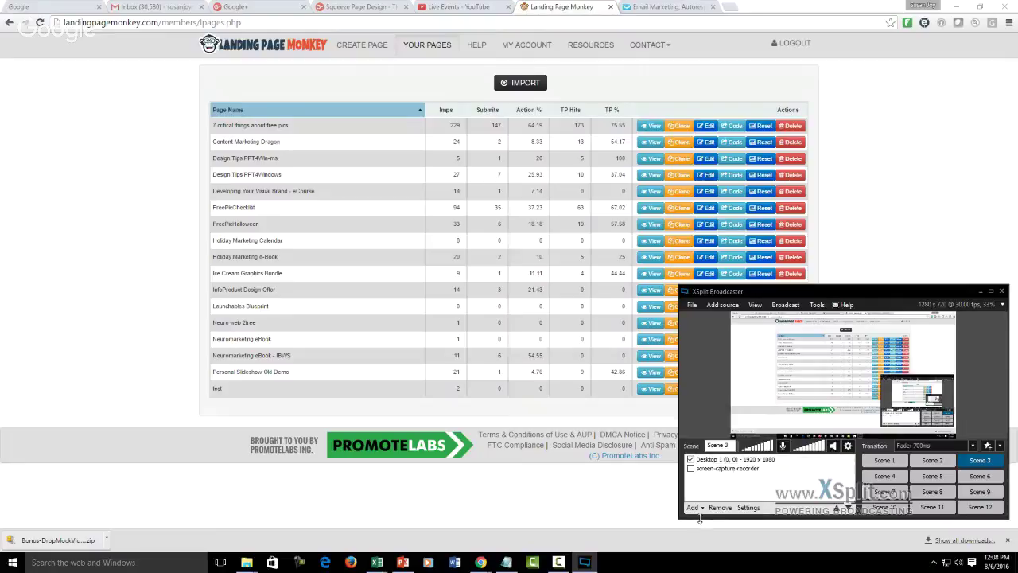
pyautogui.click(619, 498)
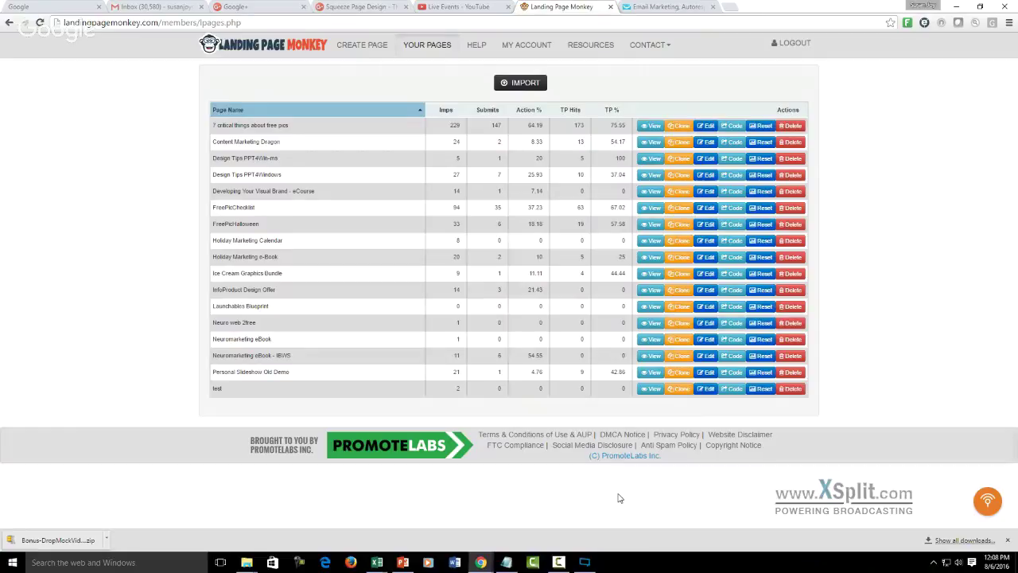
pyautogui.click(652, 126)
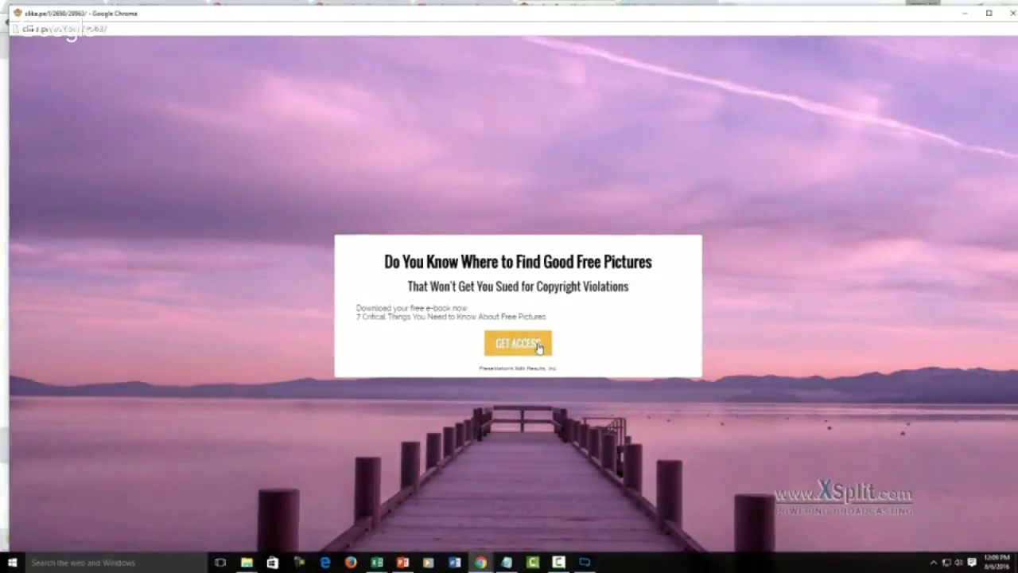
pyautogui.click(539, 347)
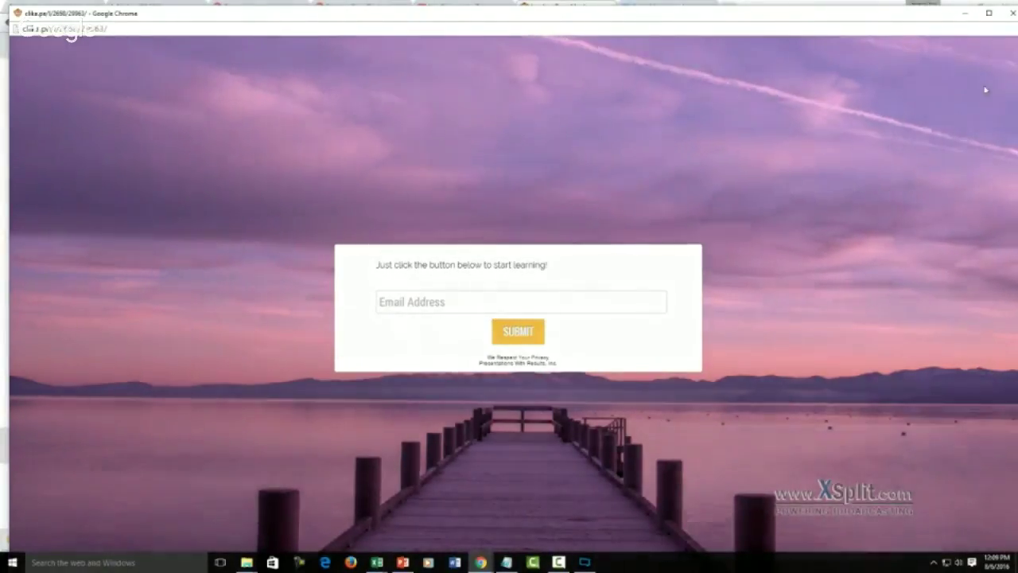
pyautogui.click(1009, 13)
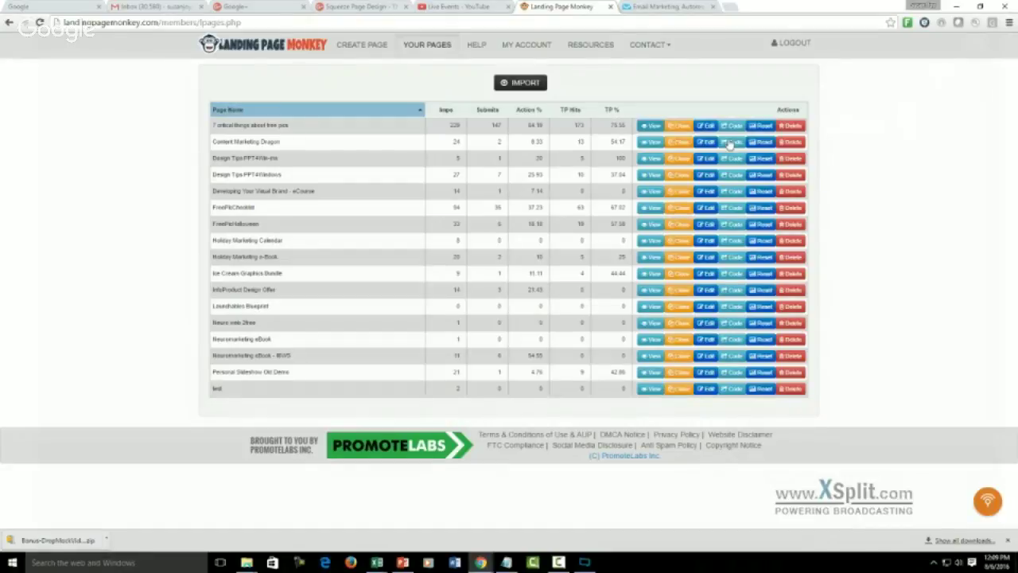
pyautogui.click(651, 142)
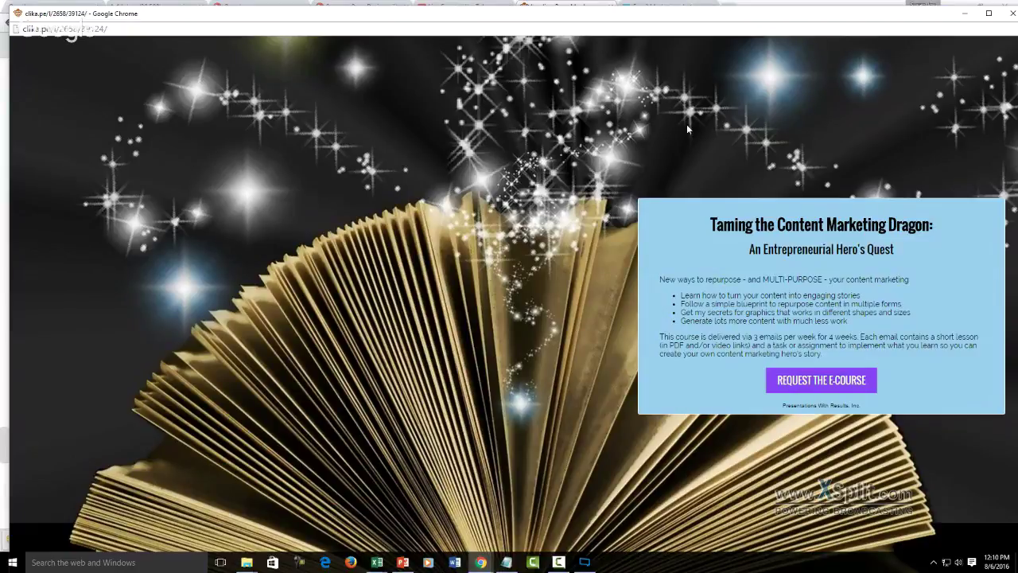
pyautogui.click(1012, 14)
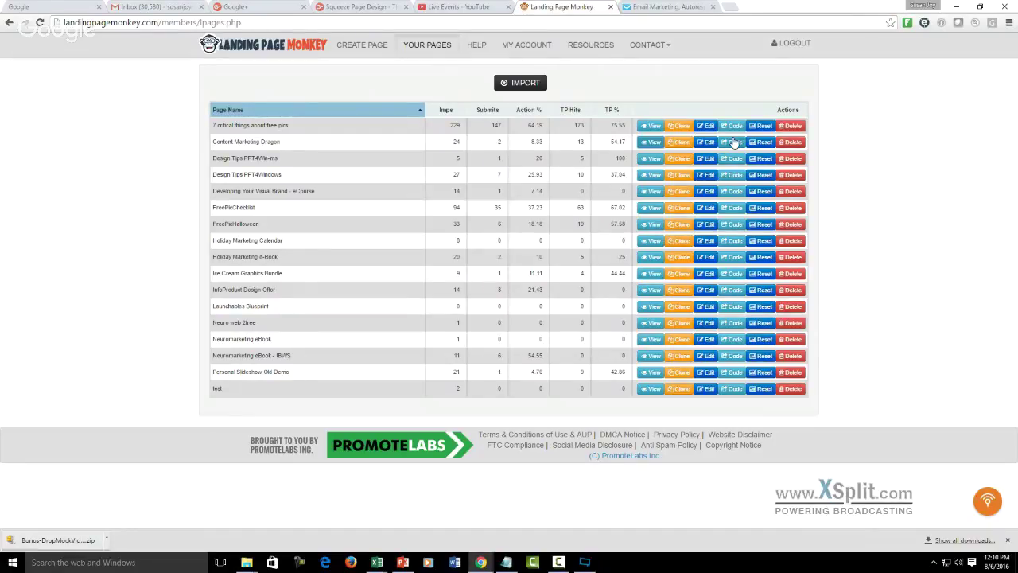
pyautogui.click(651, 159)
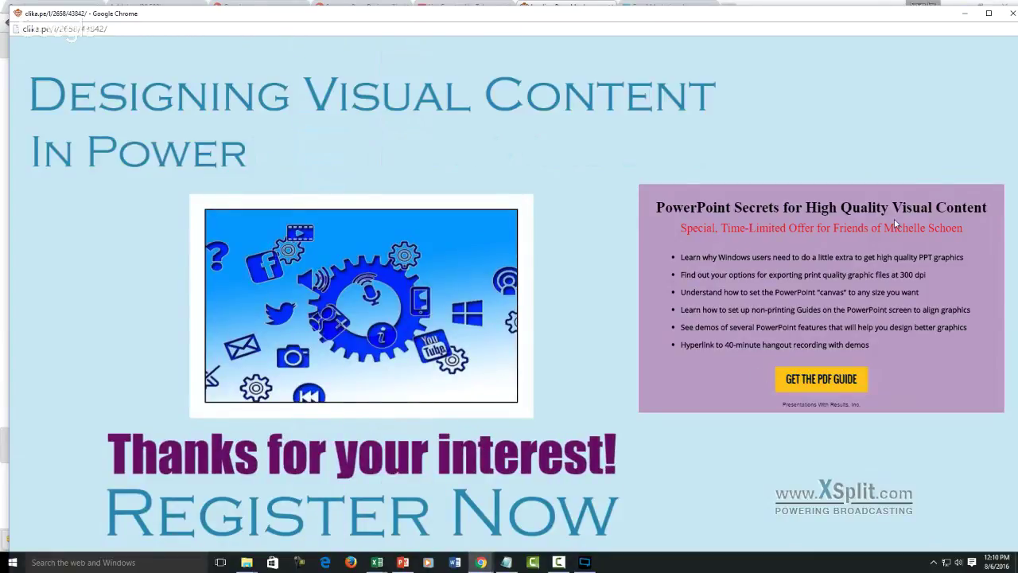
pyautogui.click(1010, 14)
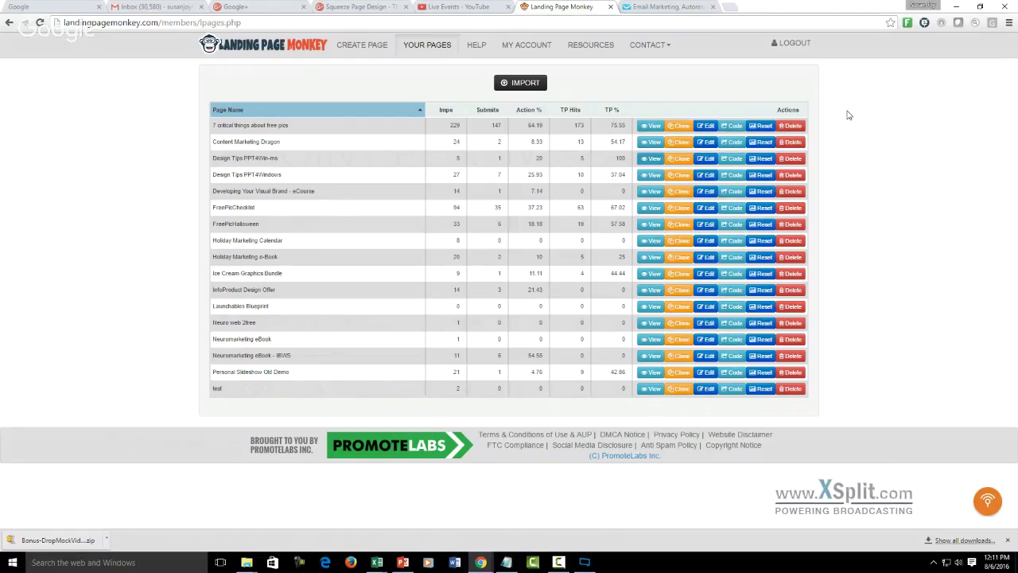
pyautogui.click(652, 197)
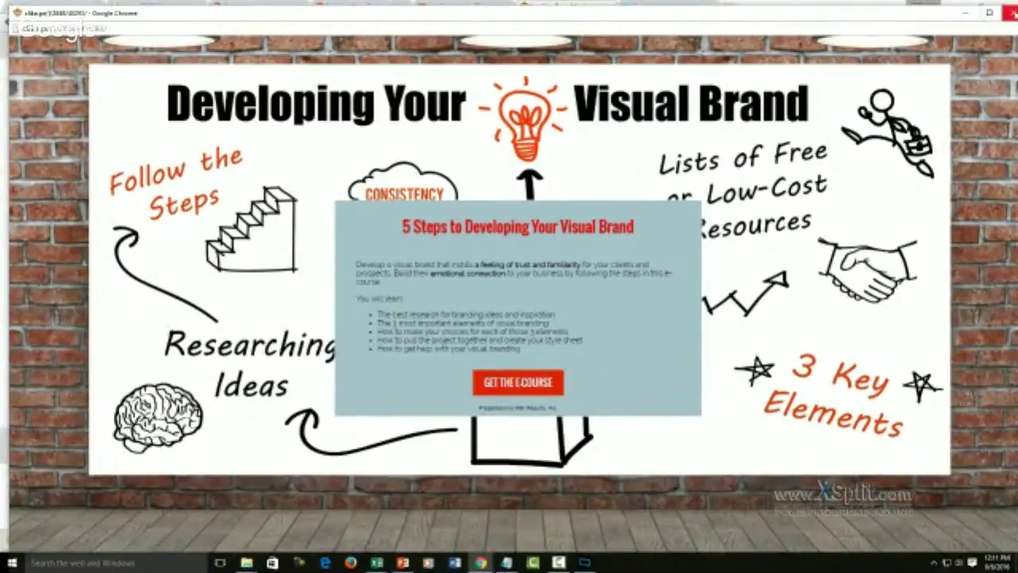
pyautogui.click(1011, 13)
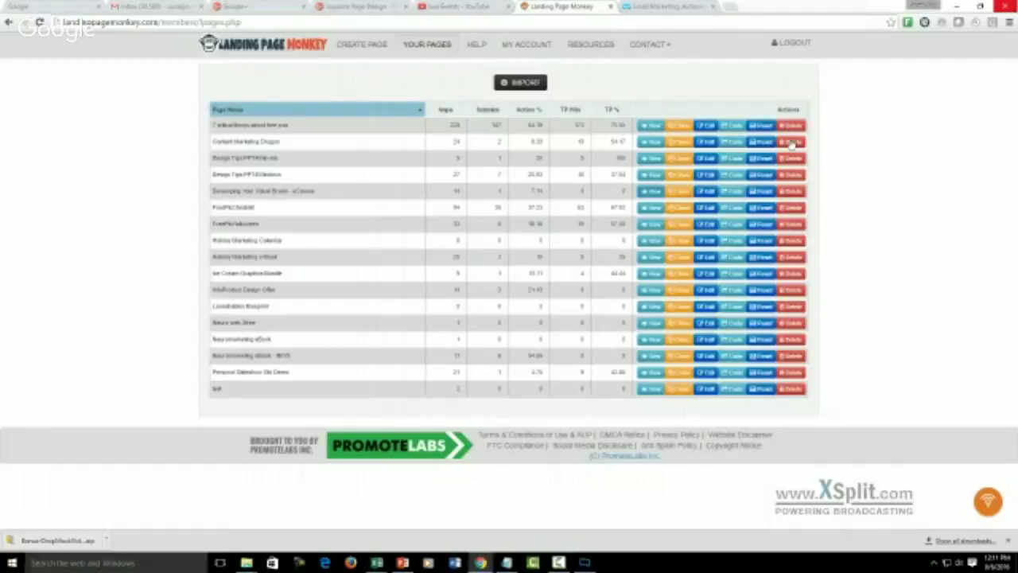
pyautogui.click(654, 208)
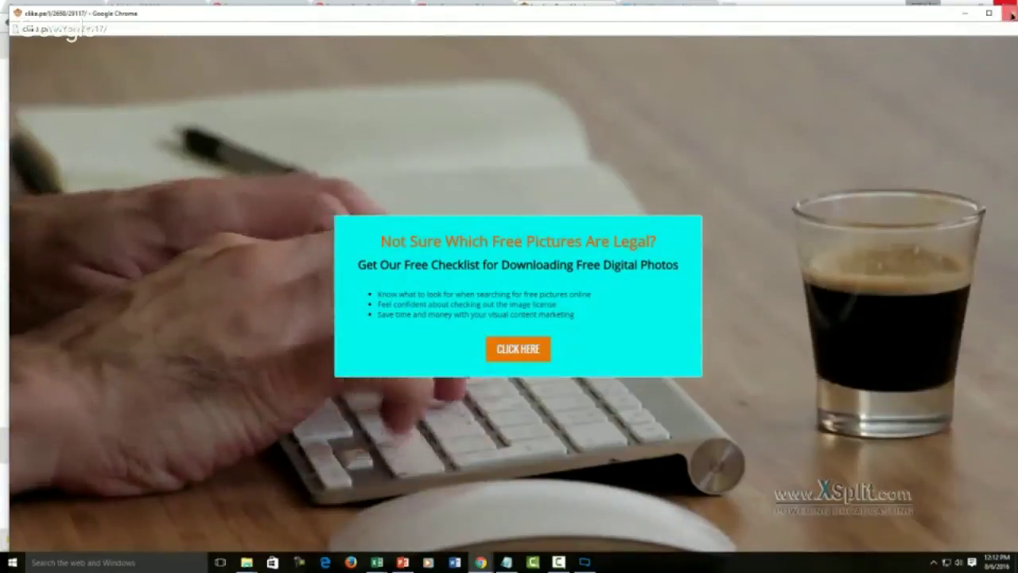
pyautogui.click(1012, 13)
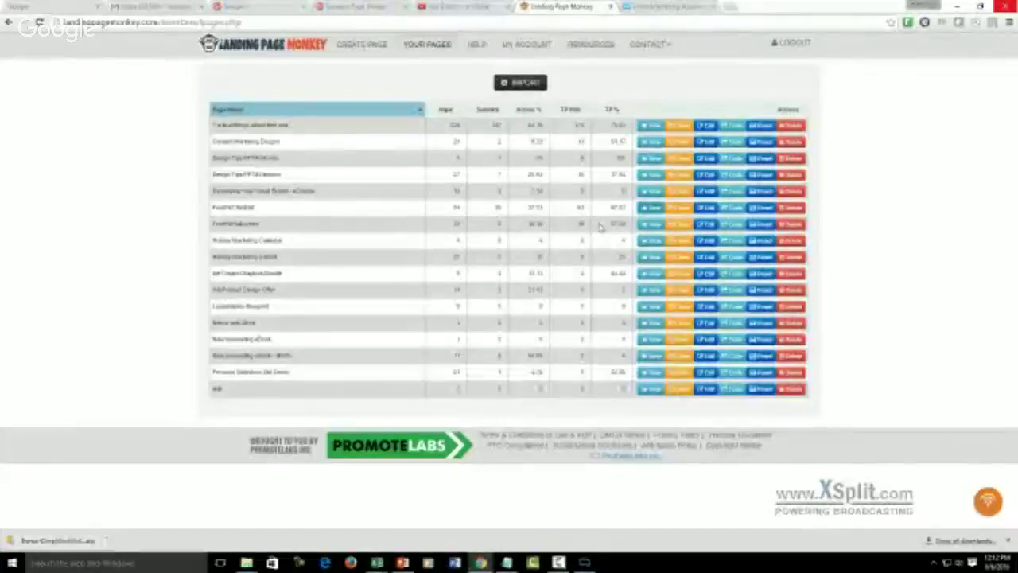
pyautogui.click(651, 228)
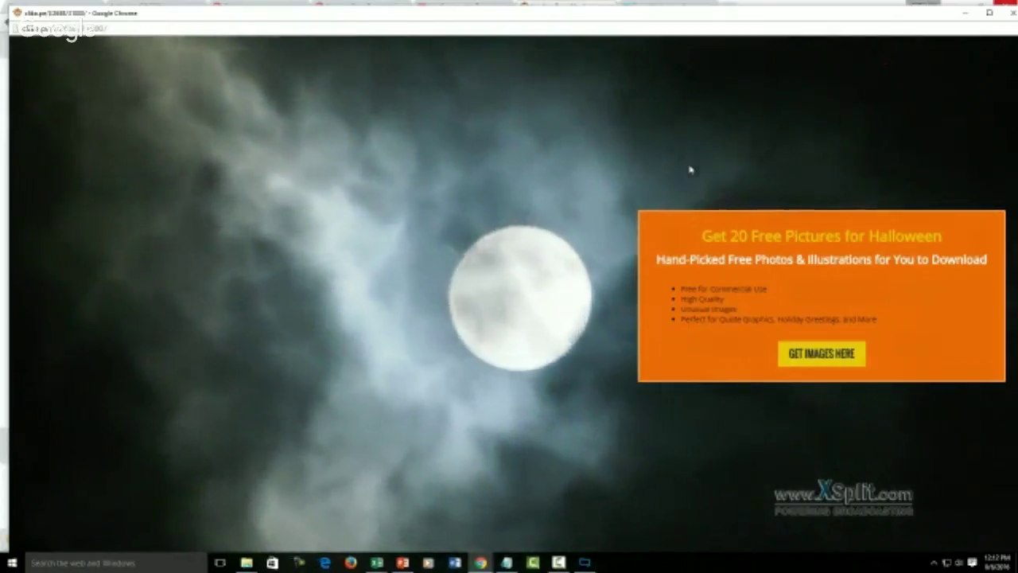
pyautogui.click(803, 356)
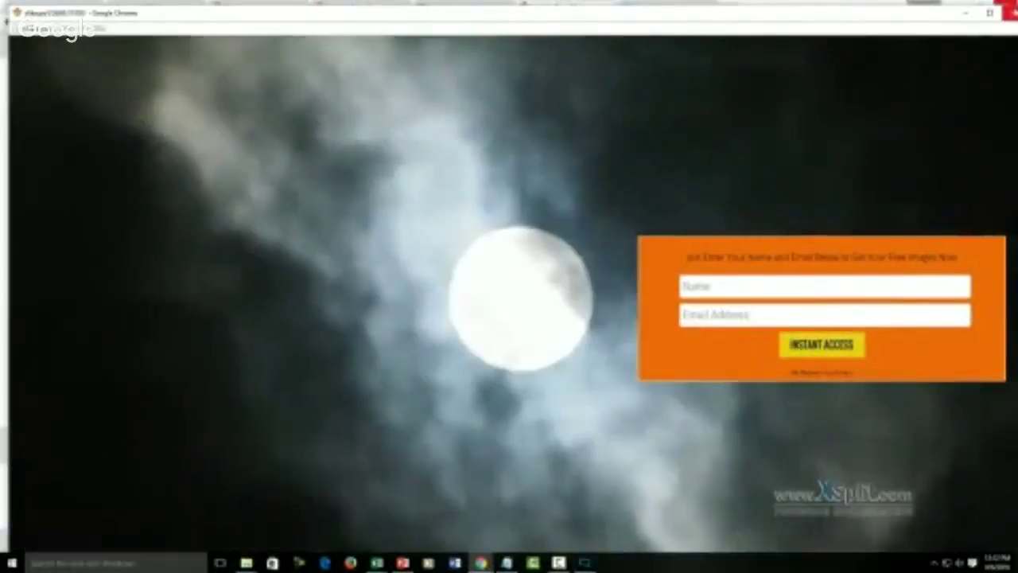
pyautogui.click(1010, 11)
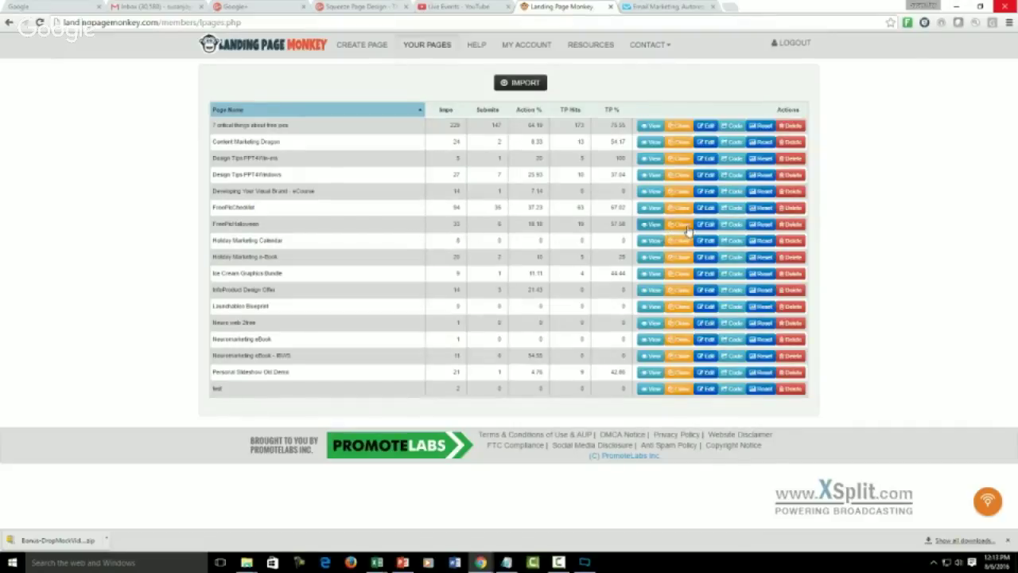
# - Try cloning the page, then start entering the account username at the login prompt
pyautogui.click(684, 226)
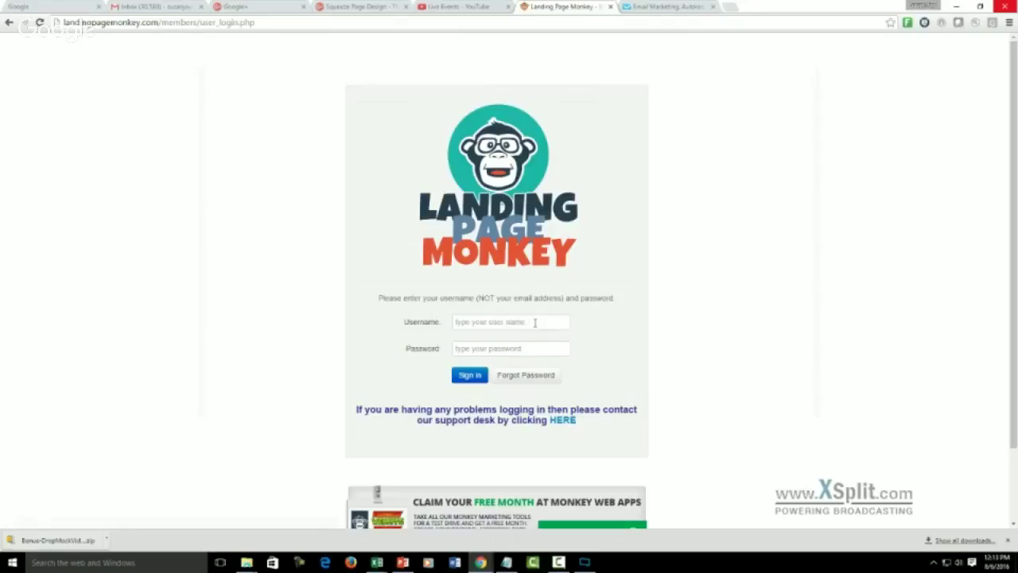
pyautogui.click(534, 322)
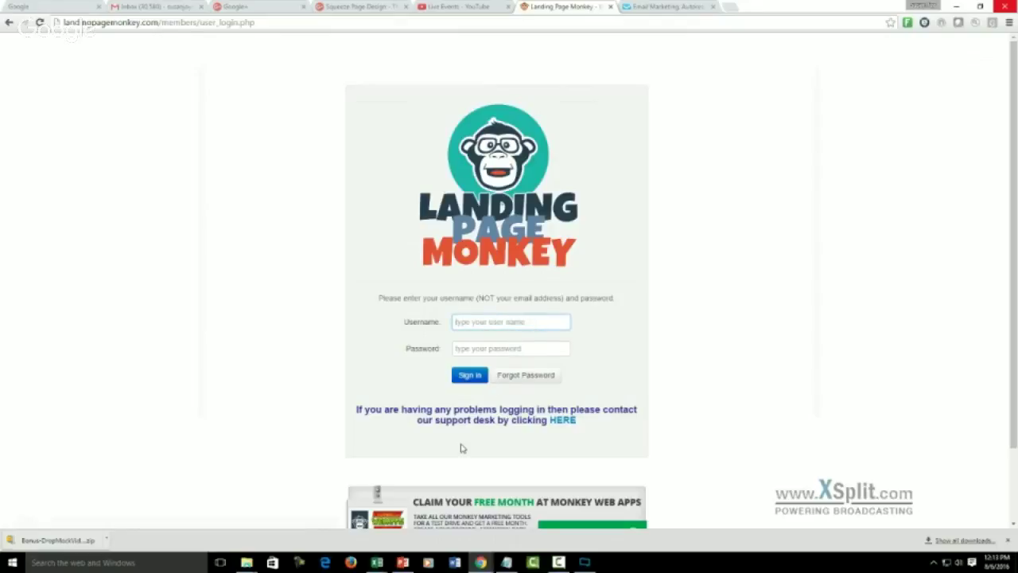
# - Look up the saved login details in the spreadsheet, enter the password and sign in
pyautogui.click(377, 561)
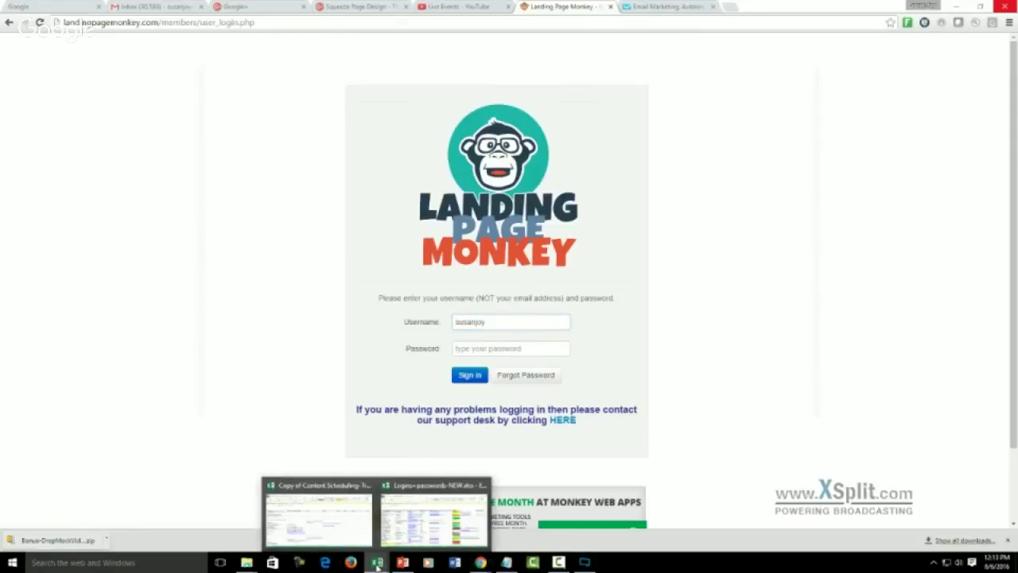
pyautogui.moveTo(397, 545)
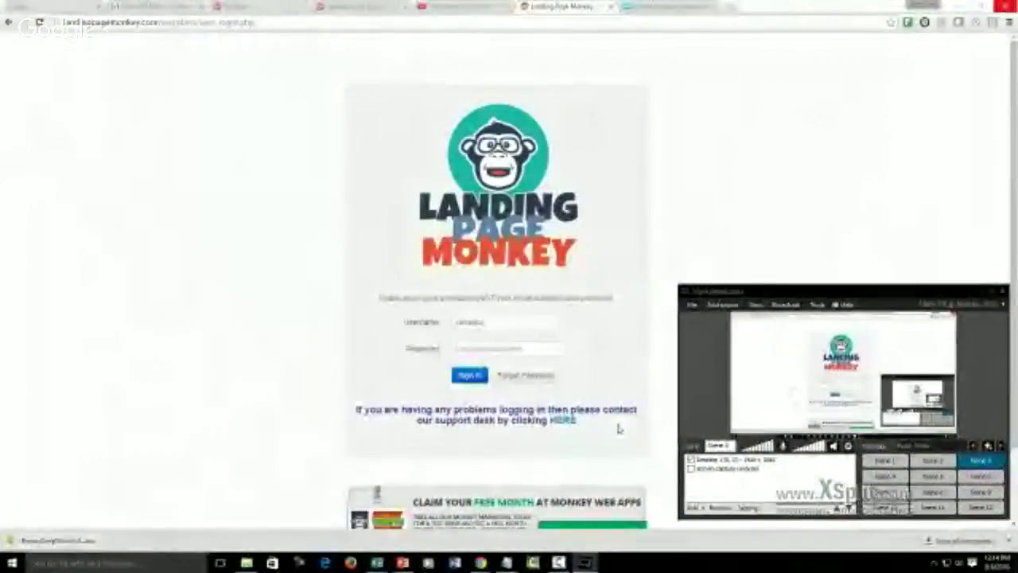
pyautogui.click(531, 348)
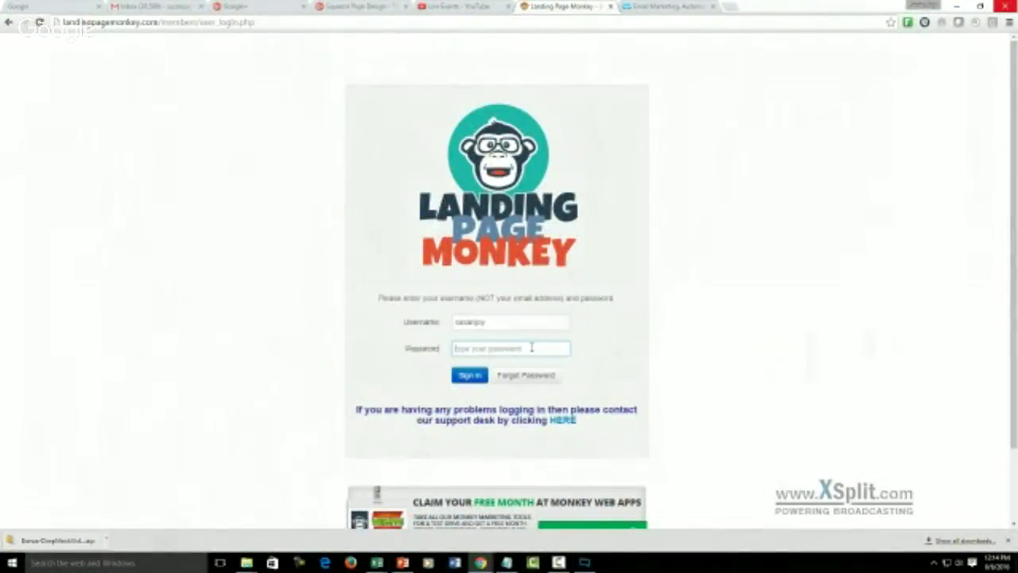
pyautogui.write('***')
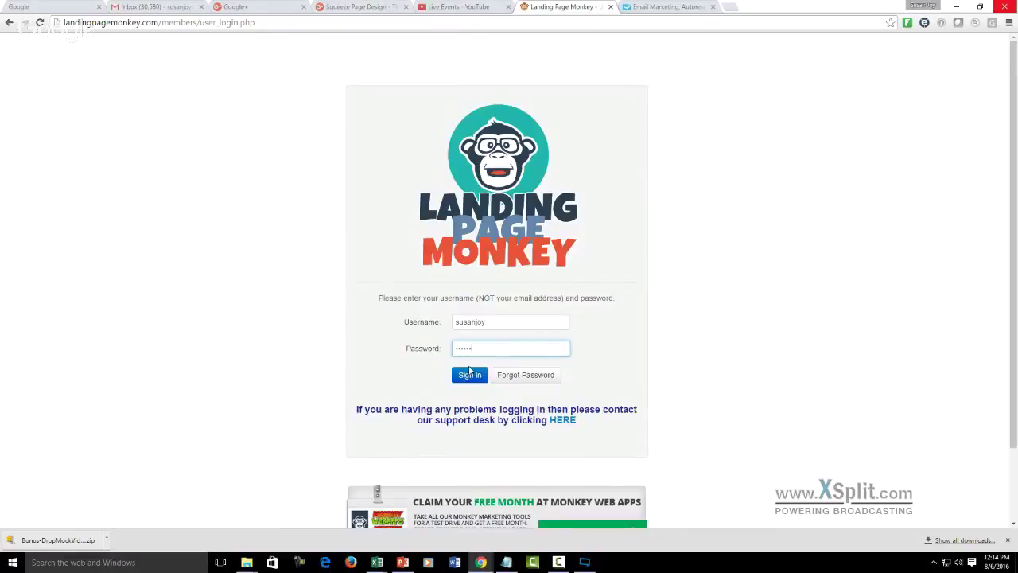
pyautogui.click(469, 372)
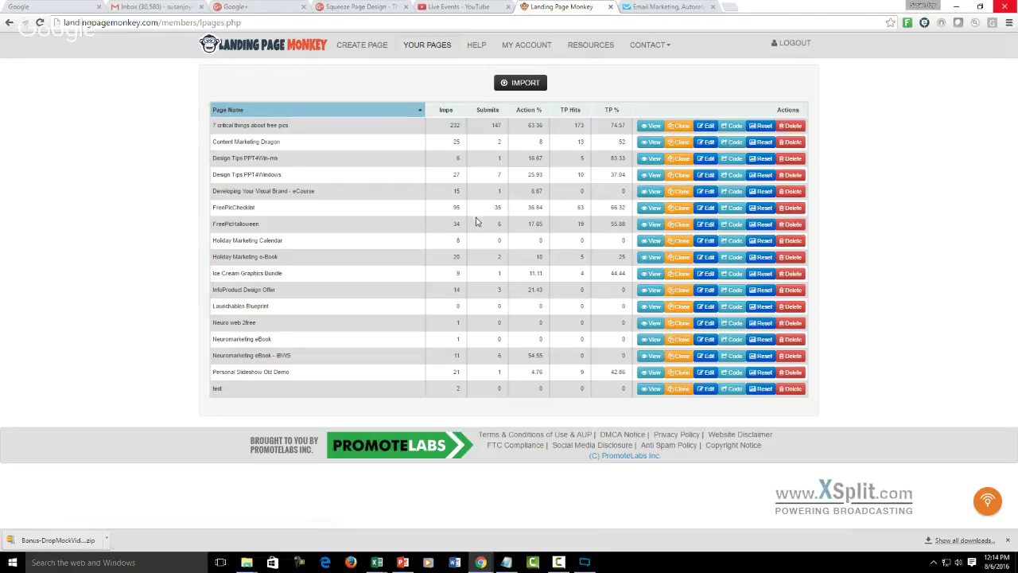
# - Clone the FreePicHalloween page and rename the copy's LPM Name to 'Test Optin'
pyautogui.click(683, 227)
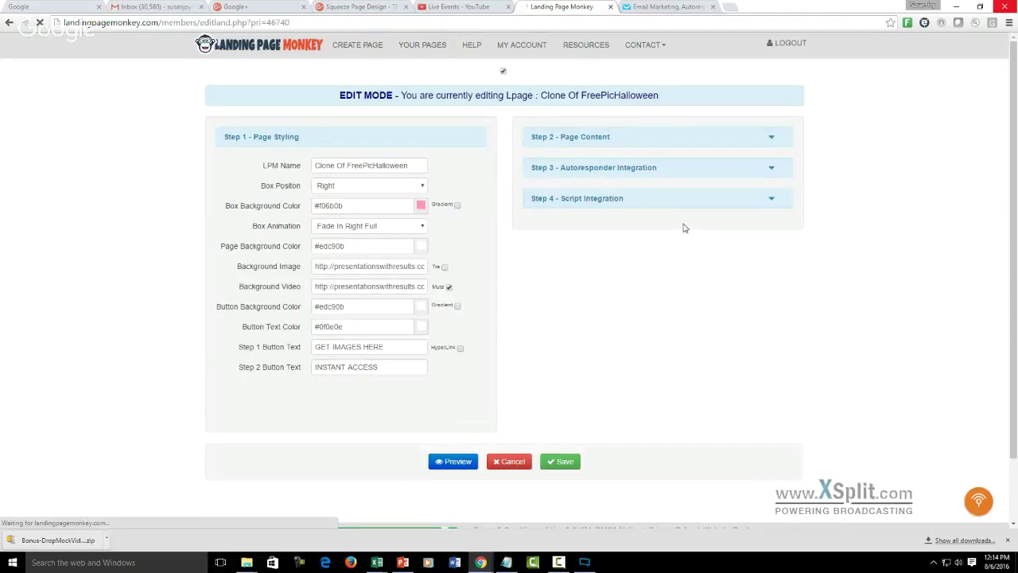
pyautogui.click(414, 170)
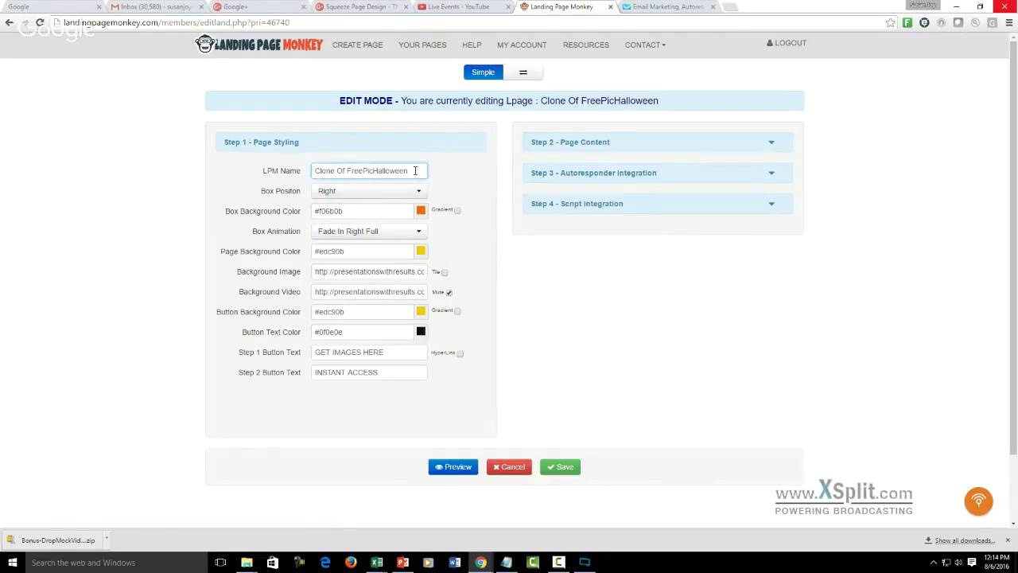
pyautogui.press('BackSpace')
pyautogui.press('BackSpace')
pyautogui.press('BackSpace')
pyautogui.press('BackSpace')
pyautogui.press('BackSpace')
pyautogui.press('BackSpace')
pyautogui.press('BackSpace')
pyautogui.press('BackSpace')
pyautogui.press('BackSpace')
pyautogui.press('BackSpace')
pyautogui.press('BackSpace')
pyautogui.press('BackSpace')
pyautogui.press('BackSpace')
pyautogui.press('BackSpace')
pyautogui.press('BackSpace')
pyautogui.press('BackSpace')
pyautogui.press('BackSpace')
pyautogui.press('BackSpace')
pyautogui.press('BackSpace')
pyautogui.press('BackSpace')
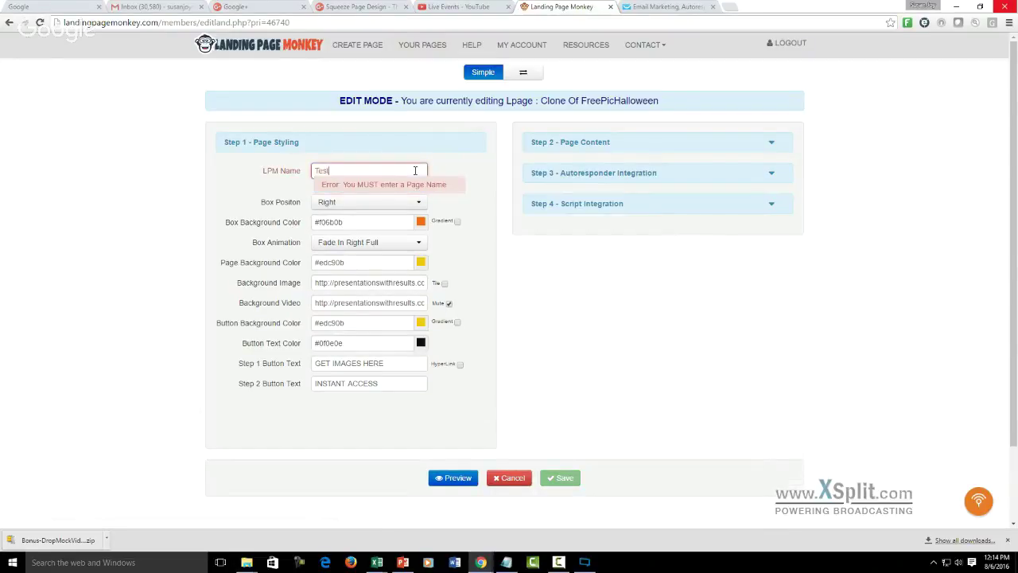
pyautogui.write('Test Op')
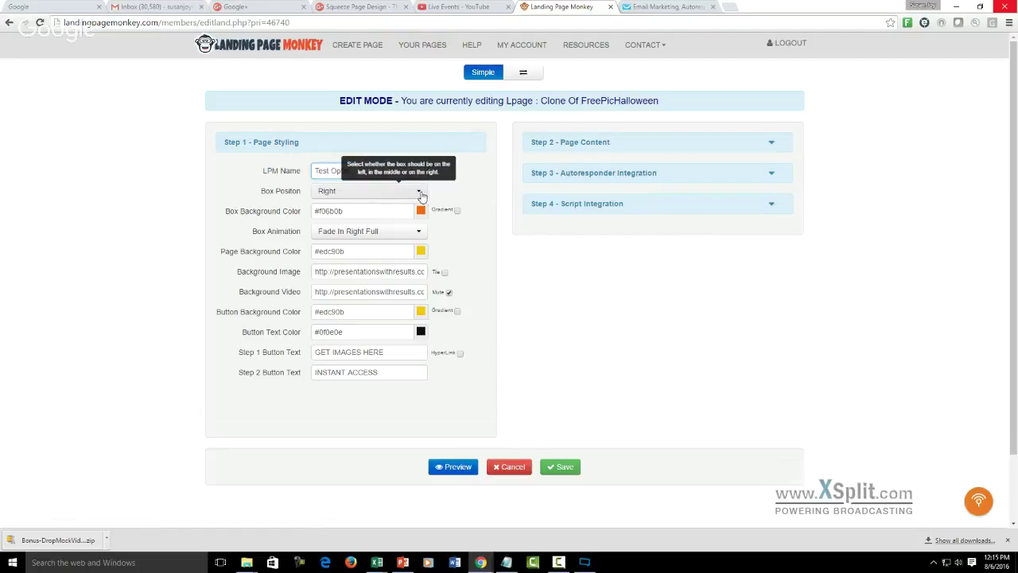
# - Place the opt-in box on the left and set its background colour to cyan #0be2f0
pyautogui.click(419, 193)
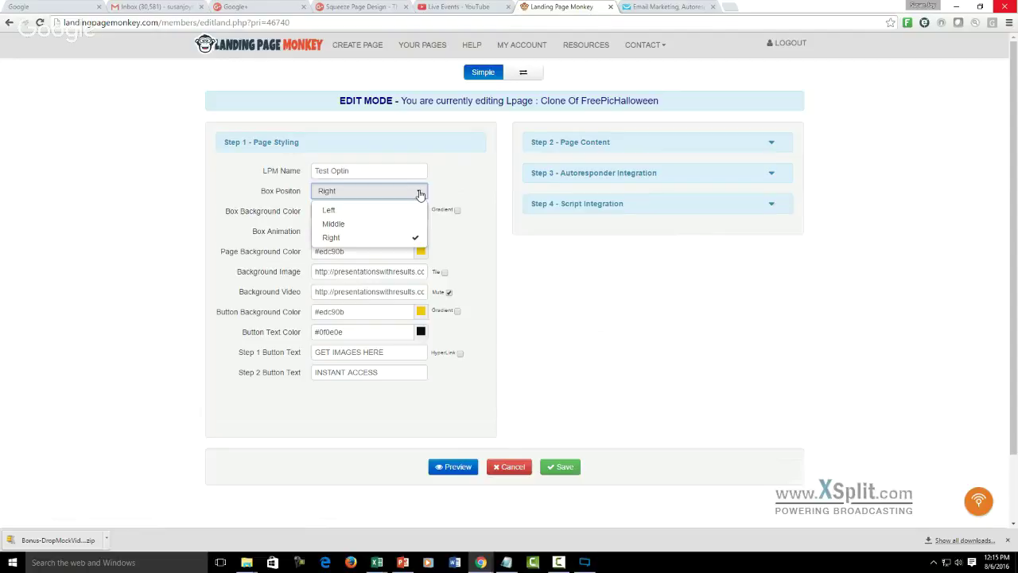
pyautogui.click(329, 211)
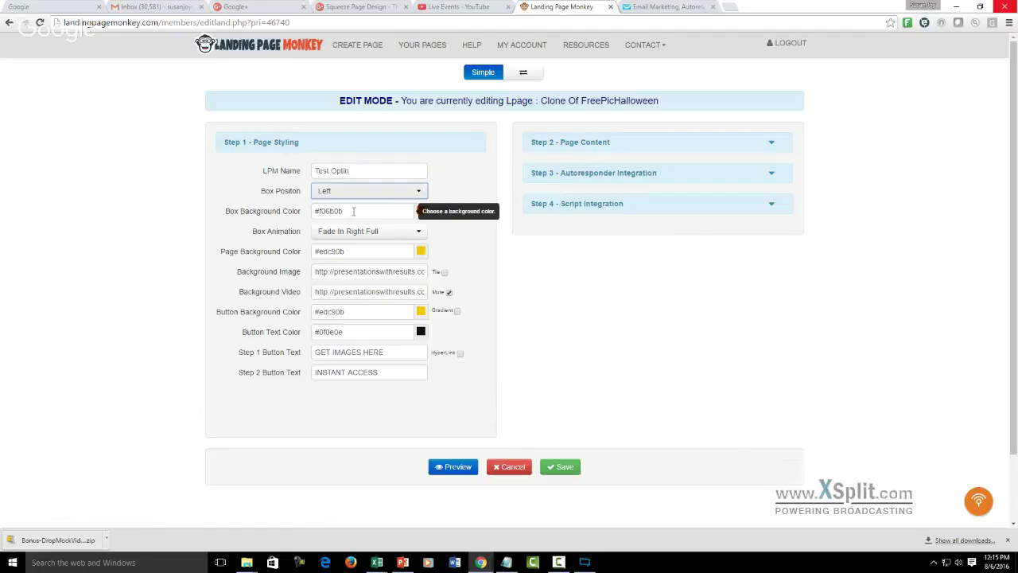
pyautogui.click(354, 211)
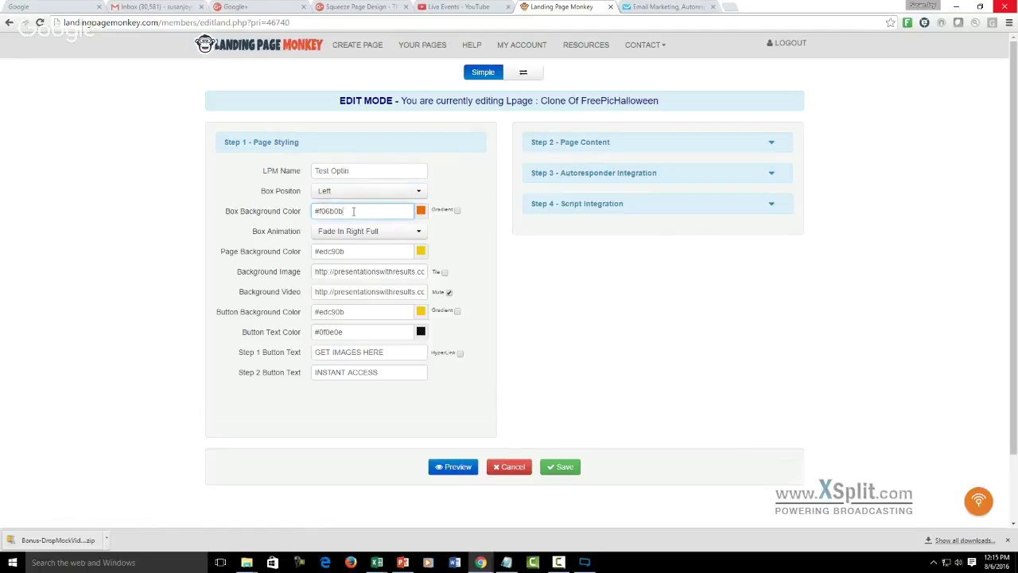
pyautogui.click(421, 213)
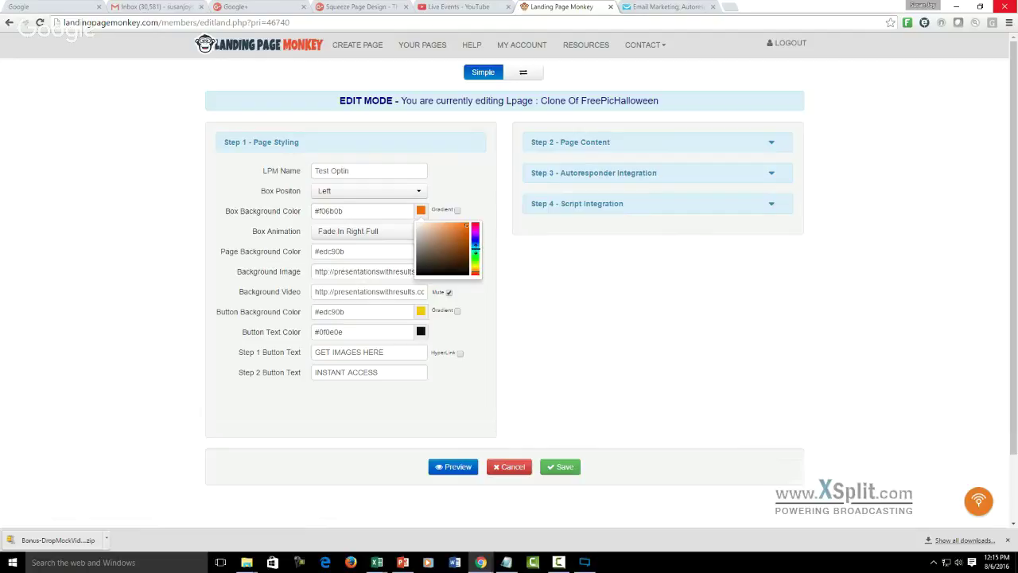
pyautogui.click(476, 247)
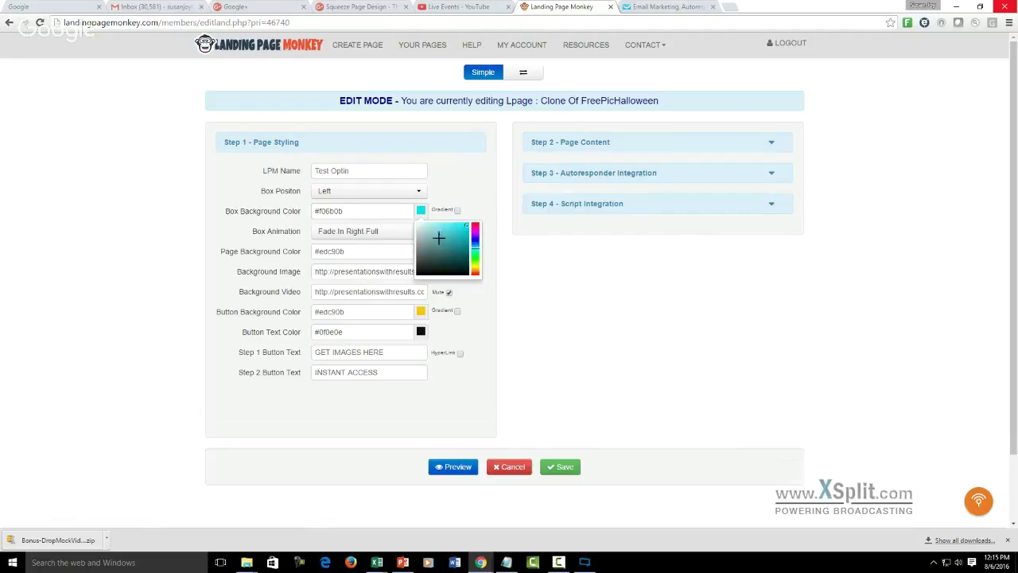
pyautogui.click(403, 232)
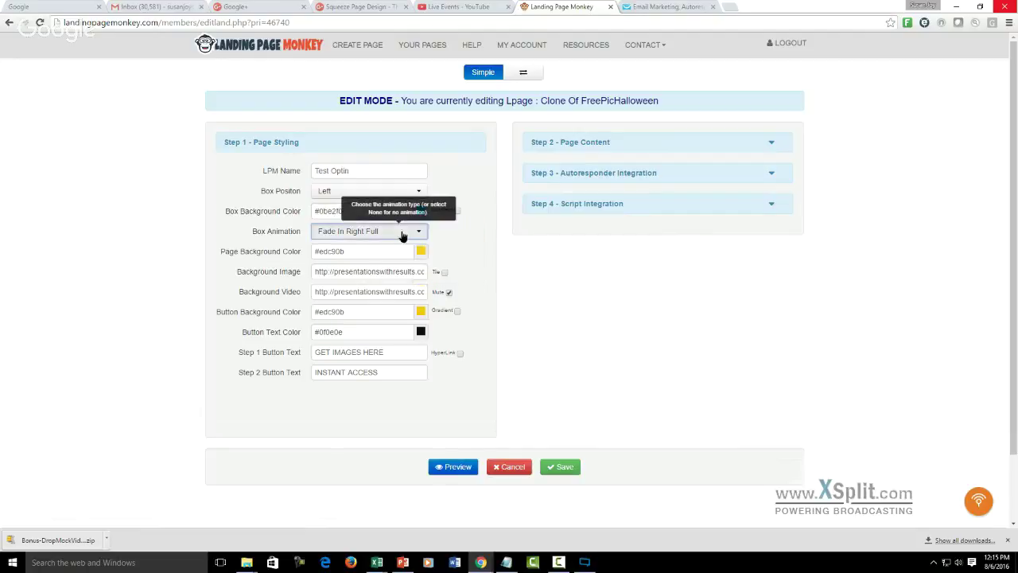
# - Set the box animation to Flashy
pyautogui.click(403, 232)
pyautogui.click(419, 233)
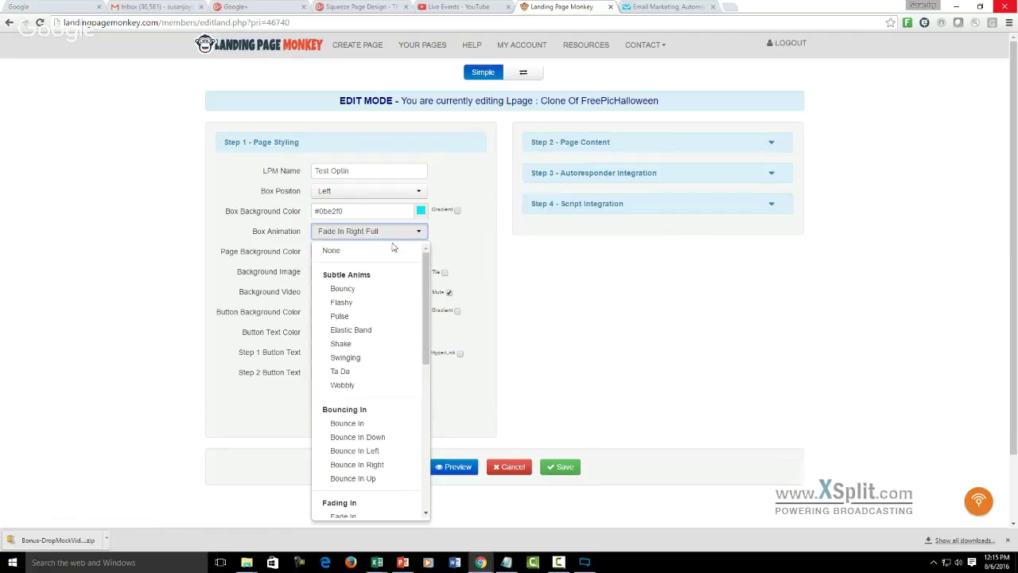
pyautogui.click(342, 301)
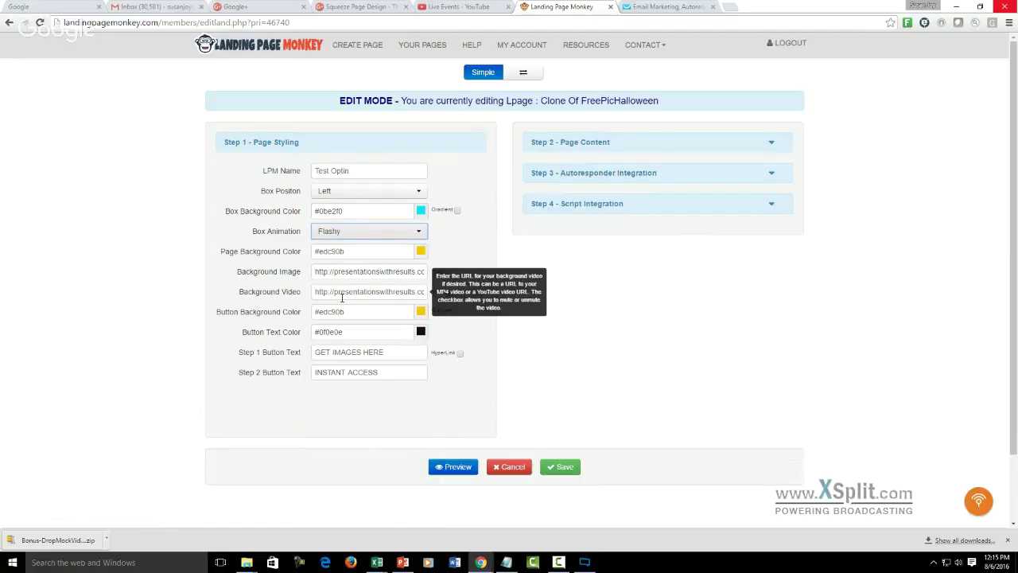
# - Set the page background colour to purple, #a50bed, replacing the yellow
pyautogui.click(400, 250)
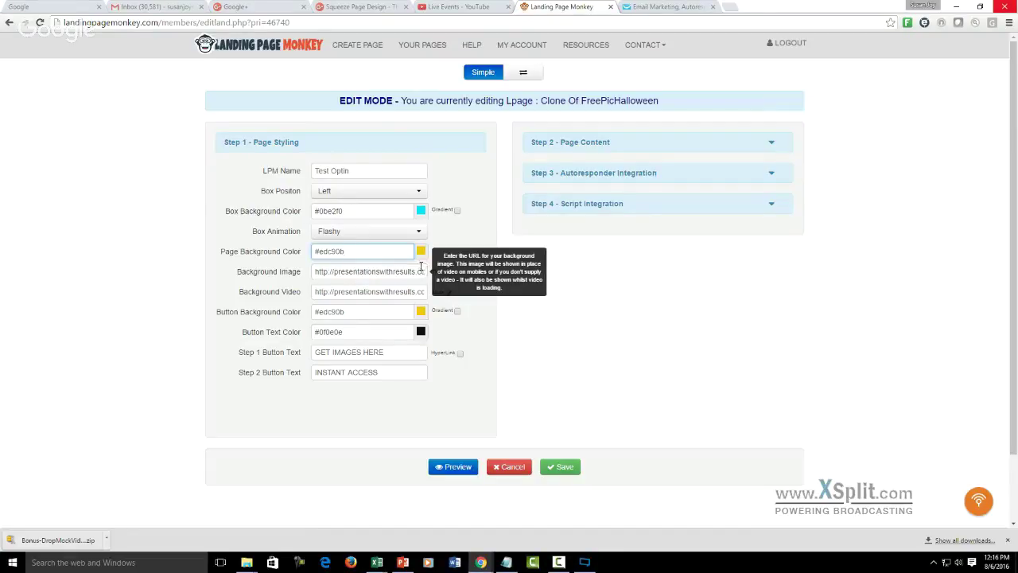
pyautogui.click(420, 251)
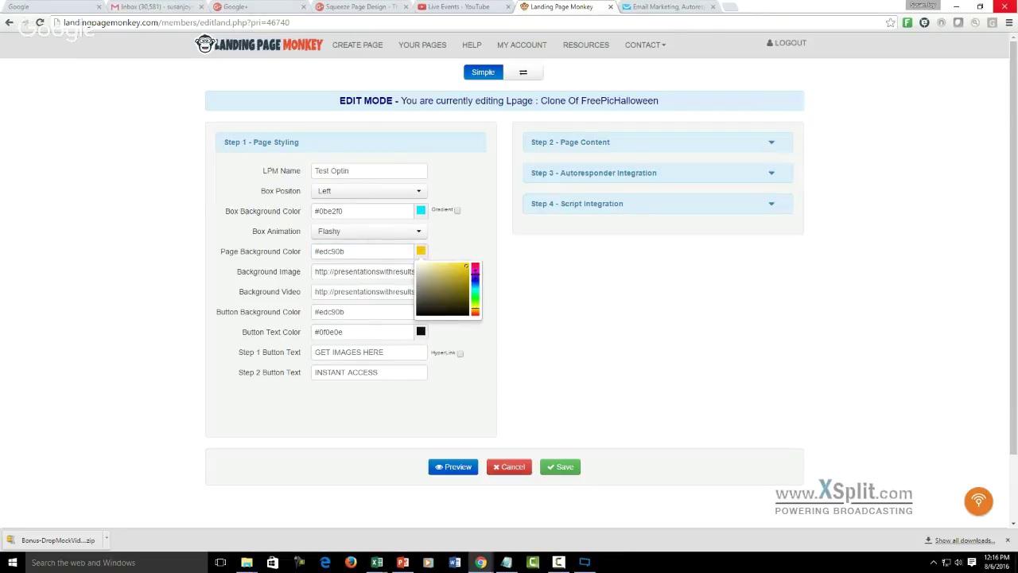
pyautogui.click(475, 275)
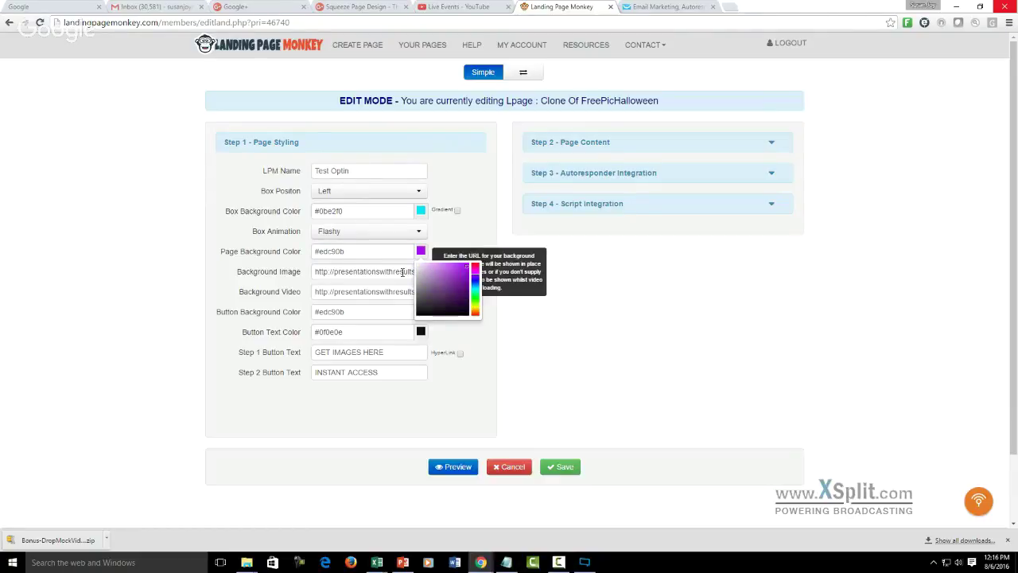
pyautogui.click(403, 272)
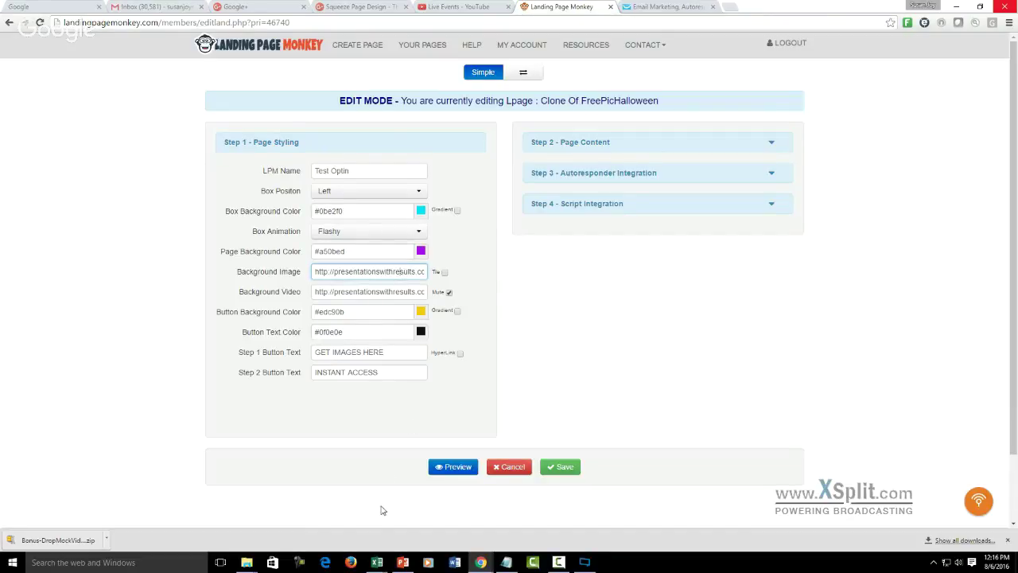
pyautogui.moveTo(377, 562)
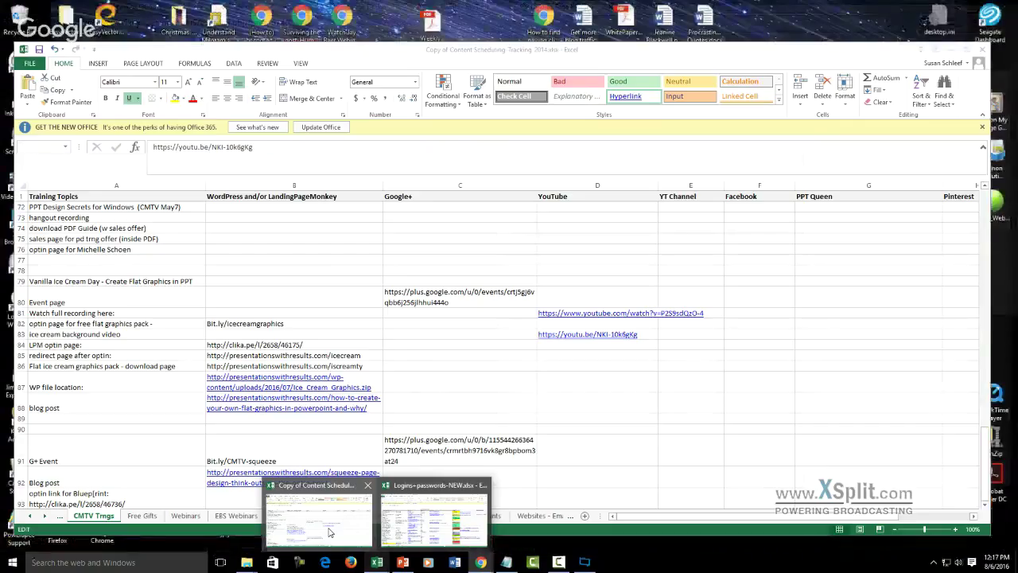
# - In the content scheduling spreadsheet, mark the WP file location cell A87 with the Bad style
pyautogui.click(329, 532)
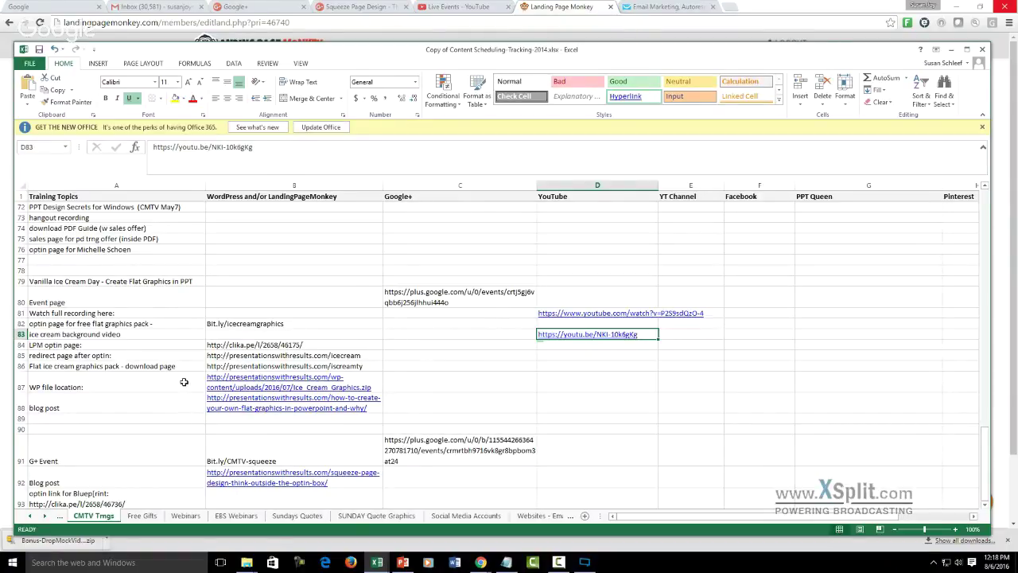
pyautogui.click(183, 381)
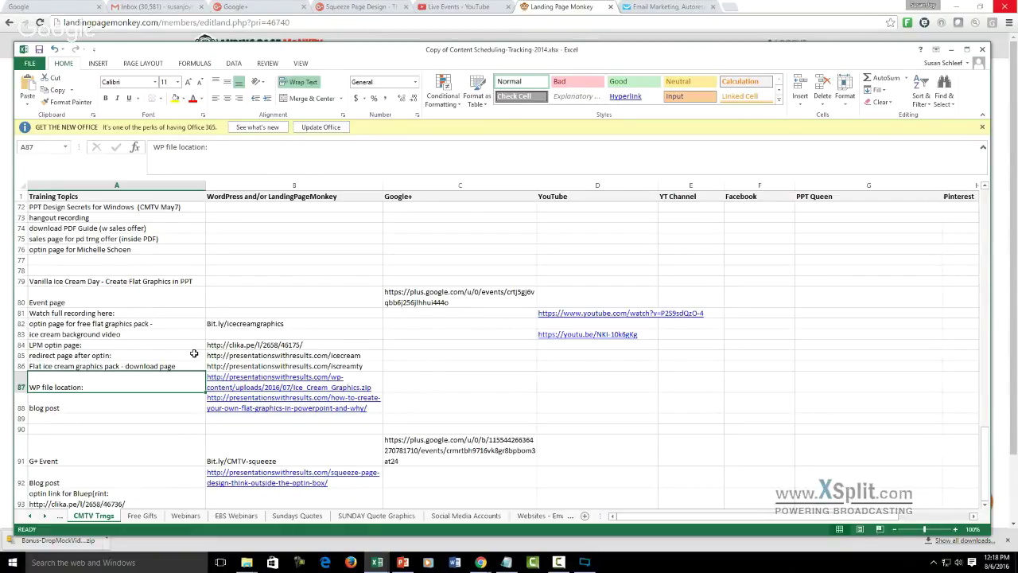
pyautogui.click(587, 84)
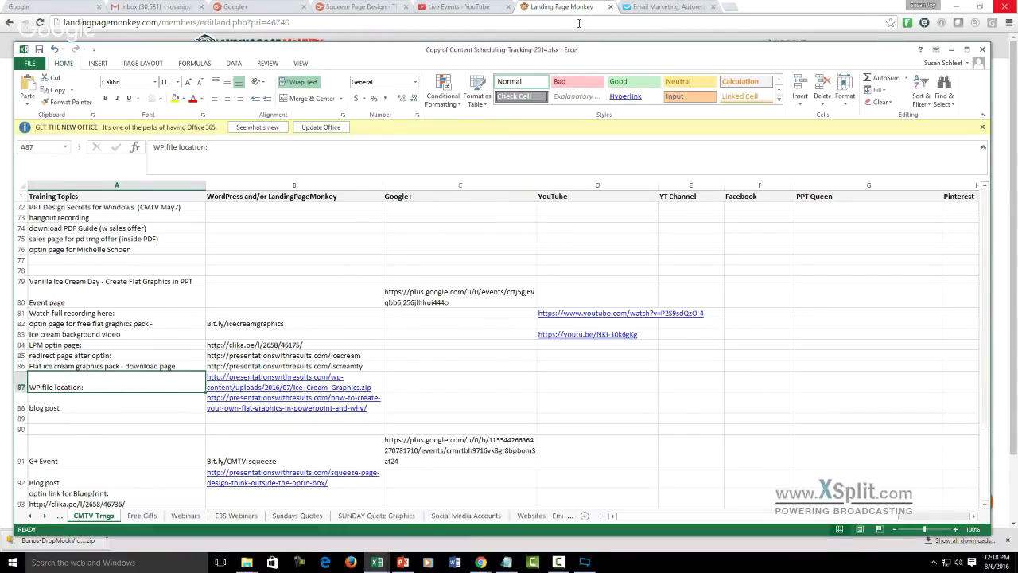
# - Back in the editor, change the button background colour from yellow to orange #ed850b
pyautogui.click(579, 23)
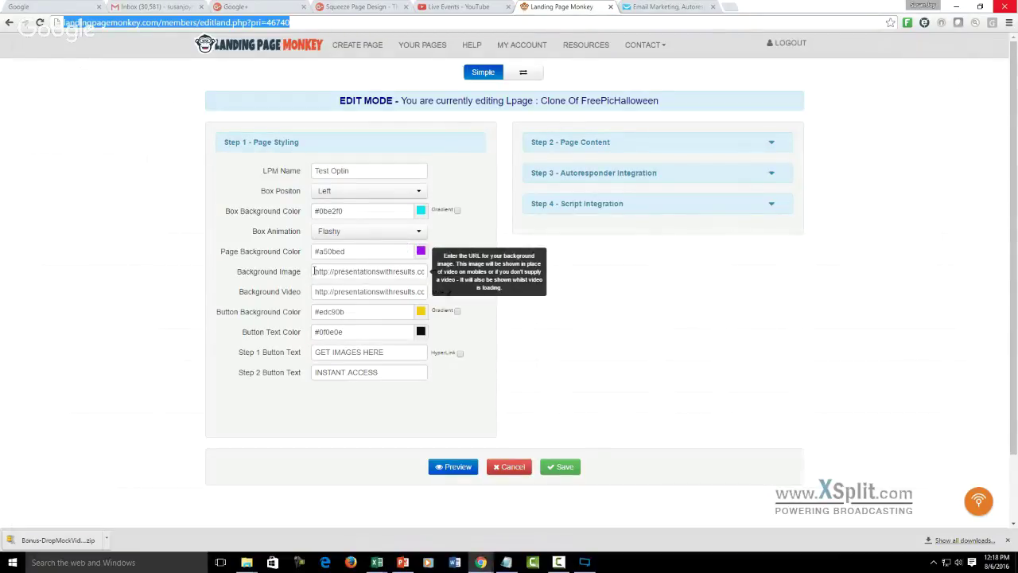
pyautogui.click(314, 271)
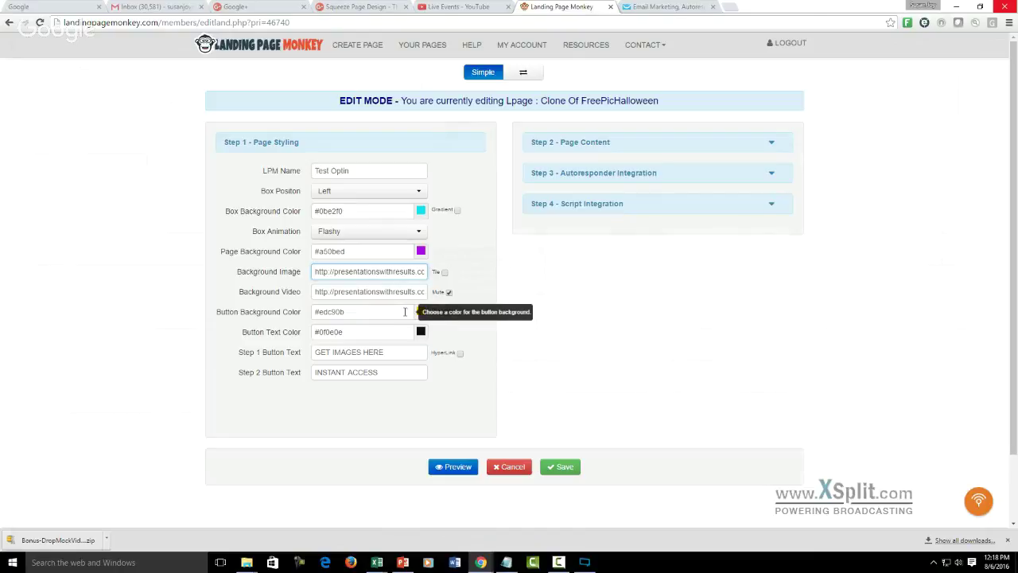
pyautogui.click(405, 312)
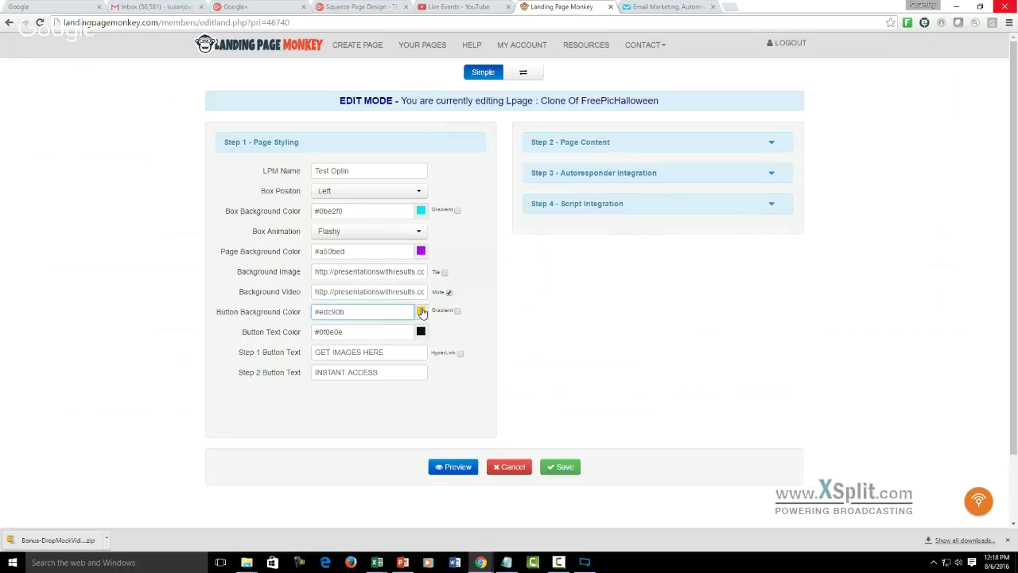
pyautogui.click(422, 312)
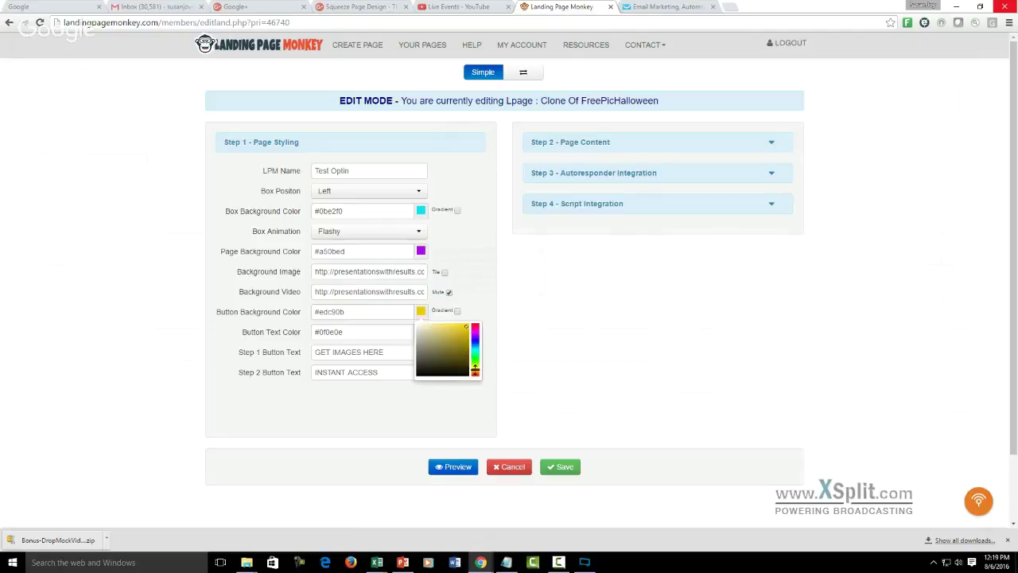
pyautogui.click(475, 372)
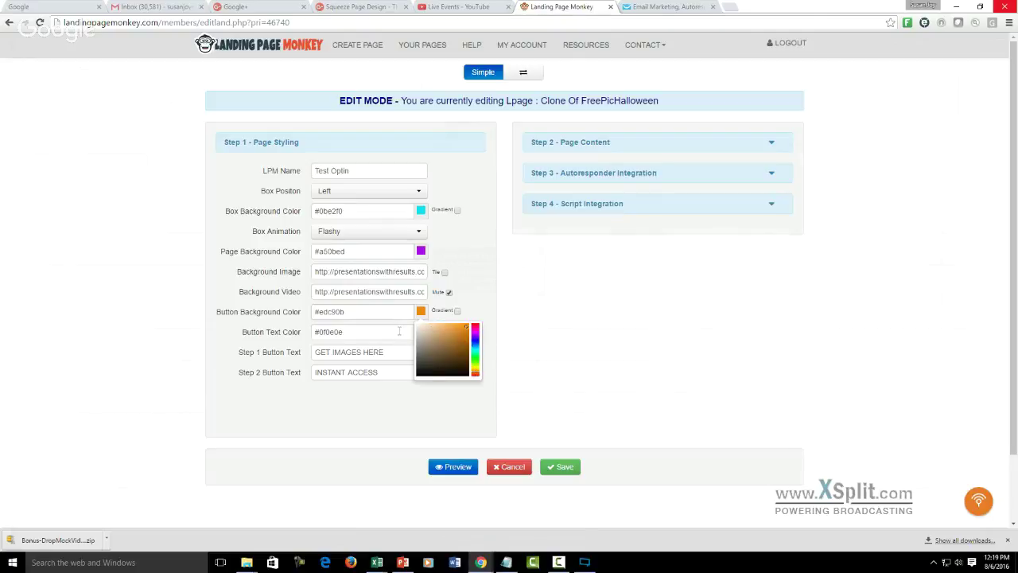
pyautogui.click(400, 331)
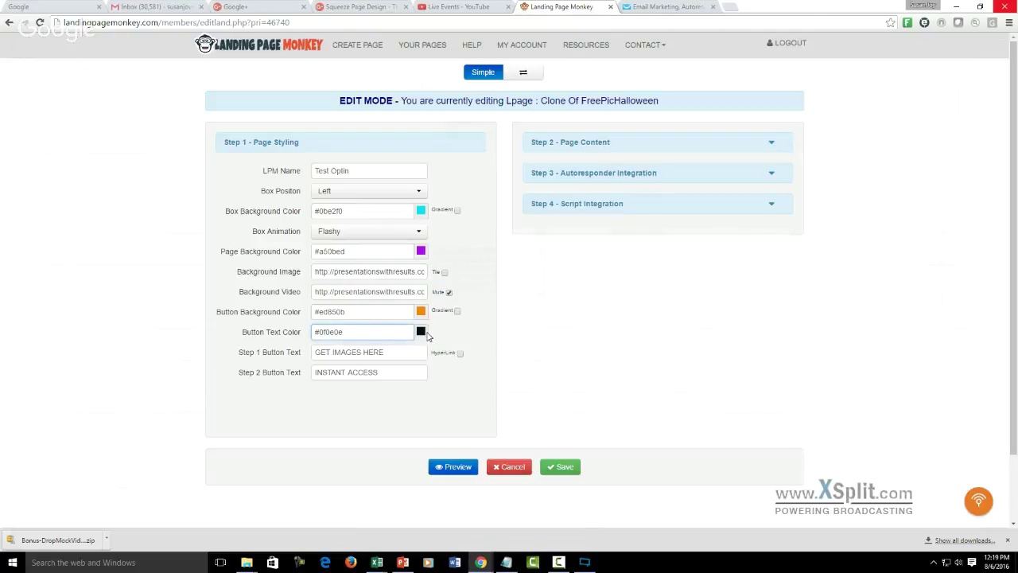
# - Replace the Step 1 button text 'GET IMAGES HERE' with 'TEST HERE'
pyautogui.click(397, 352)
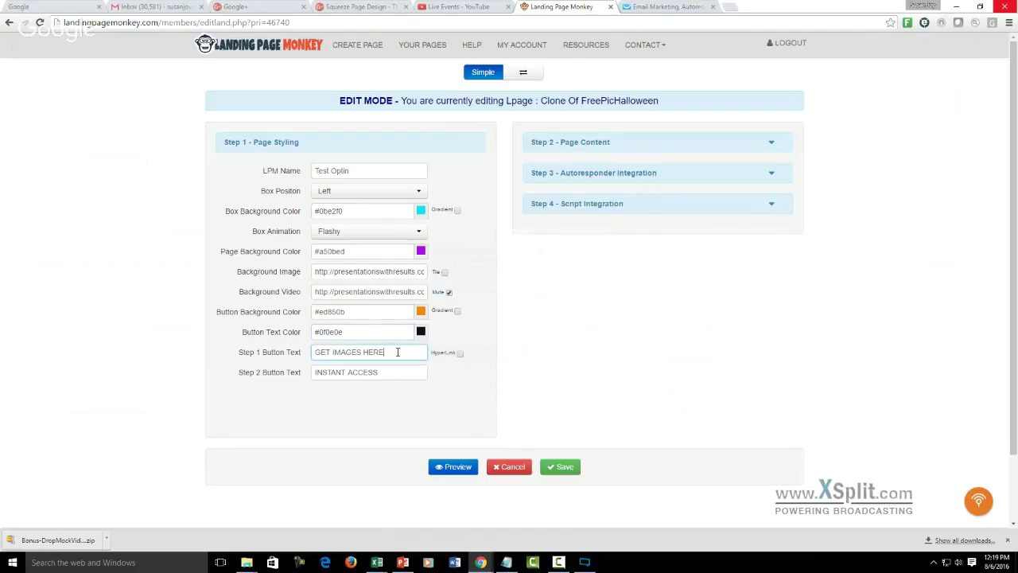
pyautogui.press('BackSpace')
pyautogui.press('BackSpace')
pyautogui.press('BackSpace')
pyautogui.press('BackSpace')
pyautogui.press('BackSpace')
pyautogui.press('BackSpace')
pyautogui.press('BackSpace')
pyautogui.press('BackSpace')
pyautogui.press('BackSpace')
pyautogui.press('BackSpace')
pyautogui.press('BackSpace')
pyautogui.press('BackSpace')
pyautogui.press('BackSpace')
pyautogui.press('BackSpace')
pyautogui.press('BackSpace')
pyautogui.write('TEST HERE')
pyautogui.click(391, 373)
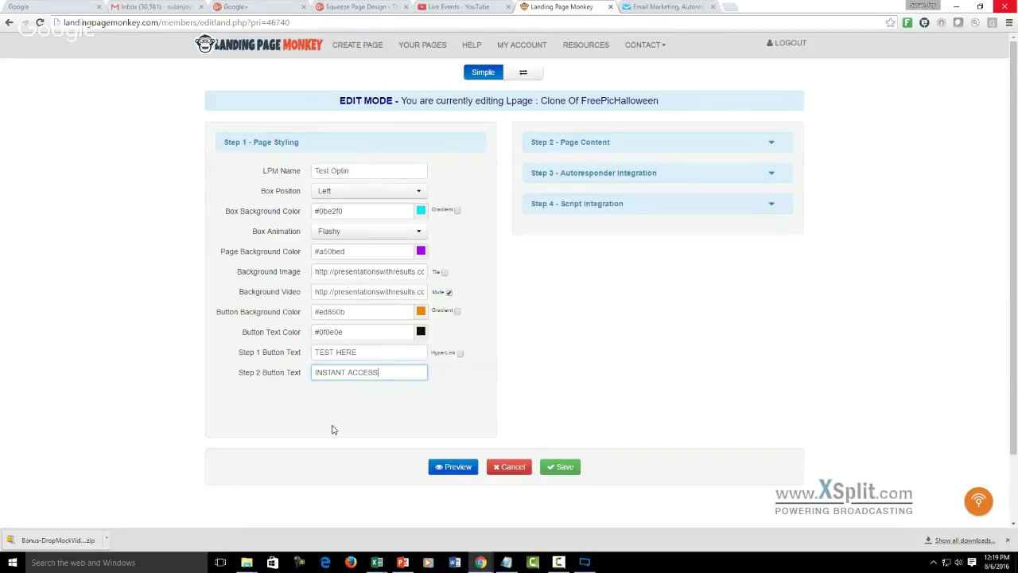
pyautogui.click(459, 466)
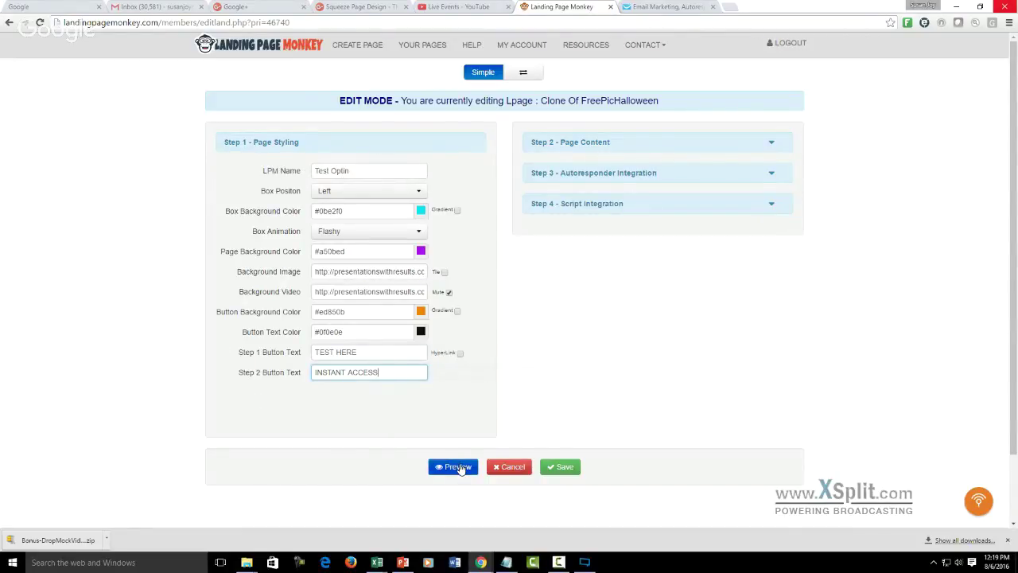
pyautogui.click(459, 467)
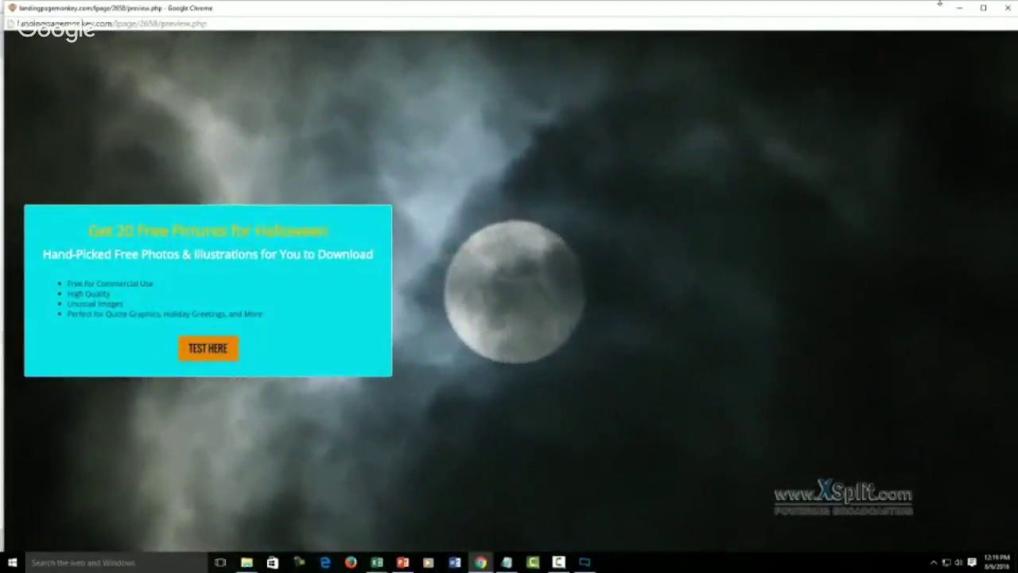
pyautogui.click(1007, 7)
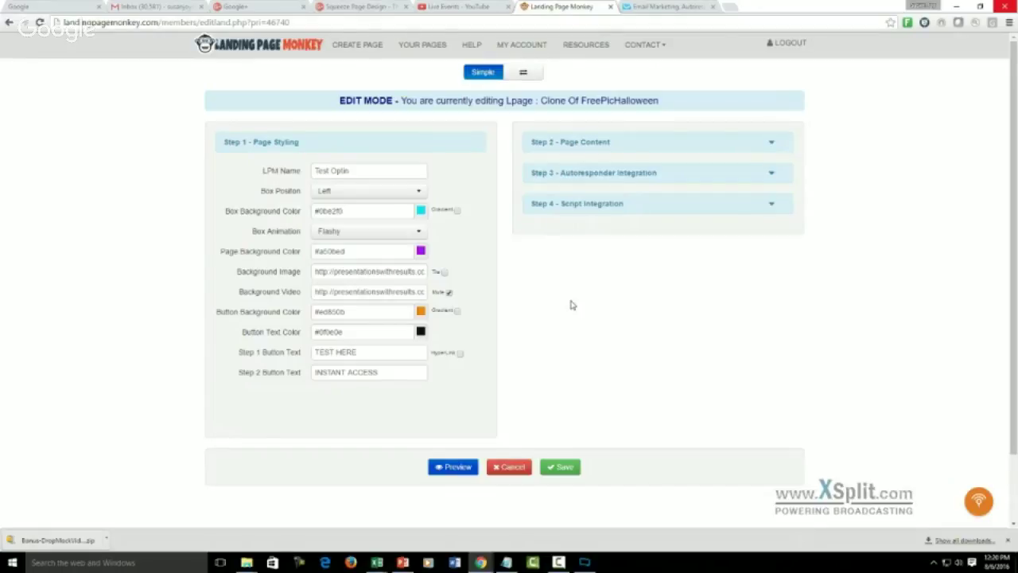
# - Change the headline text to 'Get Your Free Download Here'
pyautogui.click(772, 146)
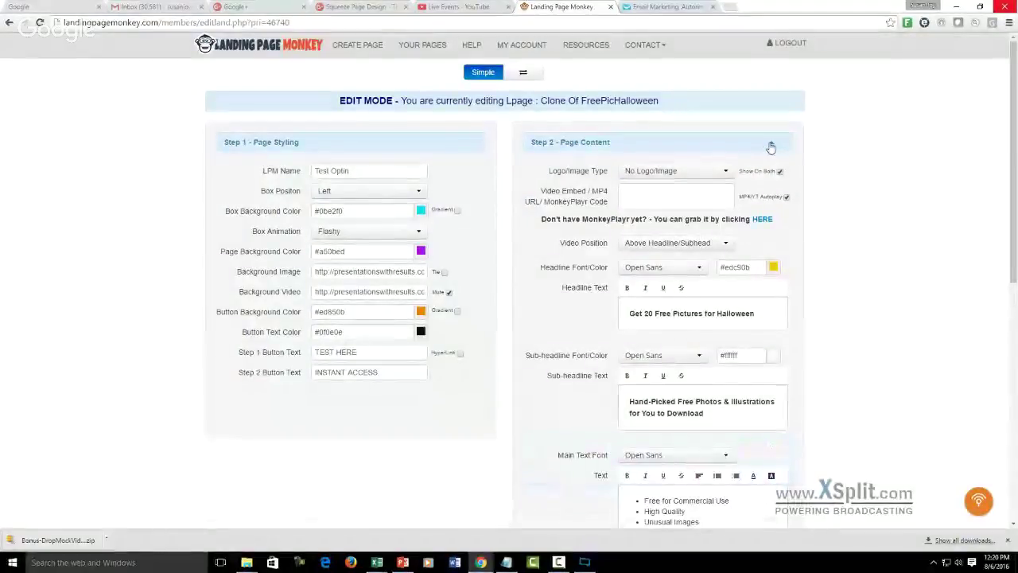
pyautogui.click(766, 312)
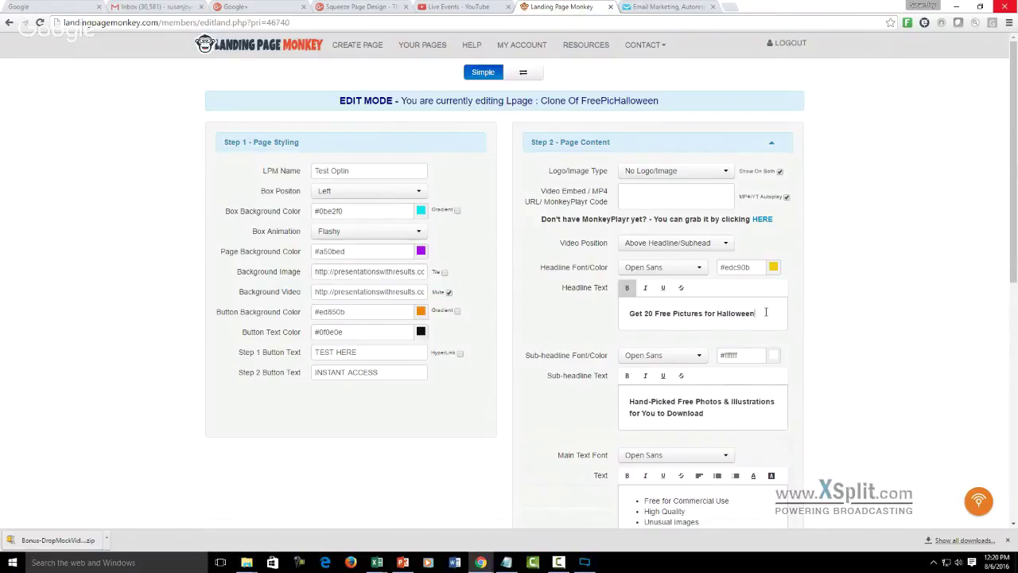
pyautogui.press('BackSpace')
pyautogui.press('BackSpace')
pyautogui.press('BackSpace')
pyautogui.press('BackSpace')
pyautogui.press('BackSpace')
pyautogui.press('BackSpace')
pyautogui.press('BackSpace')
pyautogui.press('BackSpace')
pyautogui.press('BackSpace')
pyautogui.press('BackSpace')
pyautogui.press('BackSpace')
pyautogui.press('BackSpace')
pyautogui.press('BackSpace')
pyautogui.press('BackSpace')
pyautogui.press('BackSpace')
pyautogui.press('BackSpace')
pyautogui.press('BackSpace')
pyautogui.press('BackSpace')
pyautogui.press('BackSpace')
pyautogui.press('BackSpace')
pyautogui.write('H')
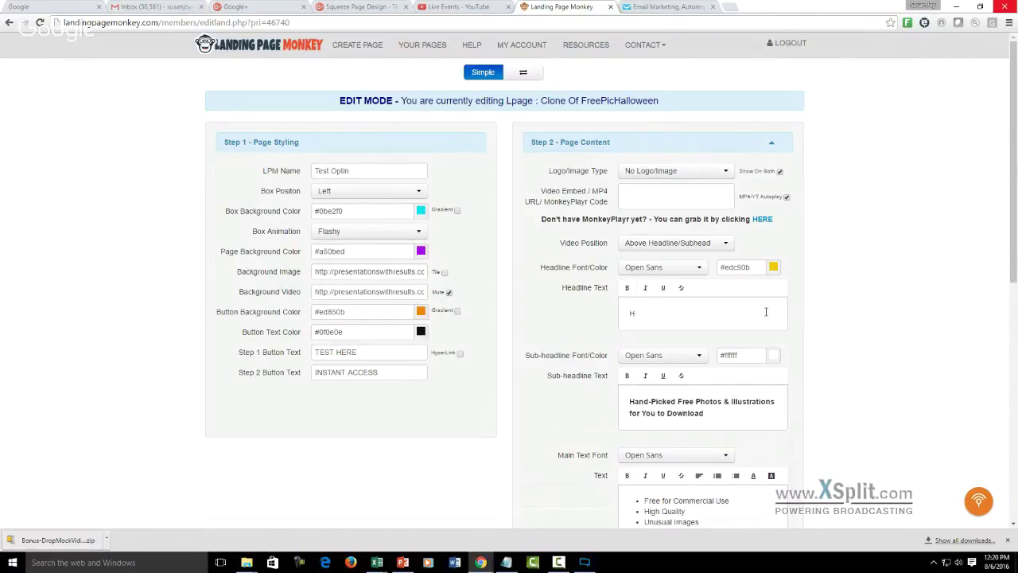
pyautogui.press('BackSpace')
pyautogui.write('Get Your Free Download Here')
# - Replace the sub-headline with 'Exciting New e-Book with Video Links'
pyautogui.click(629, 402)
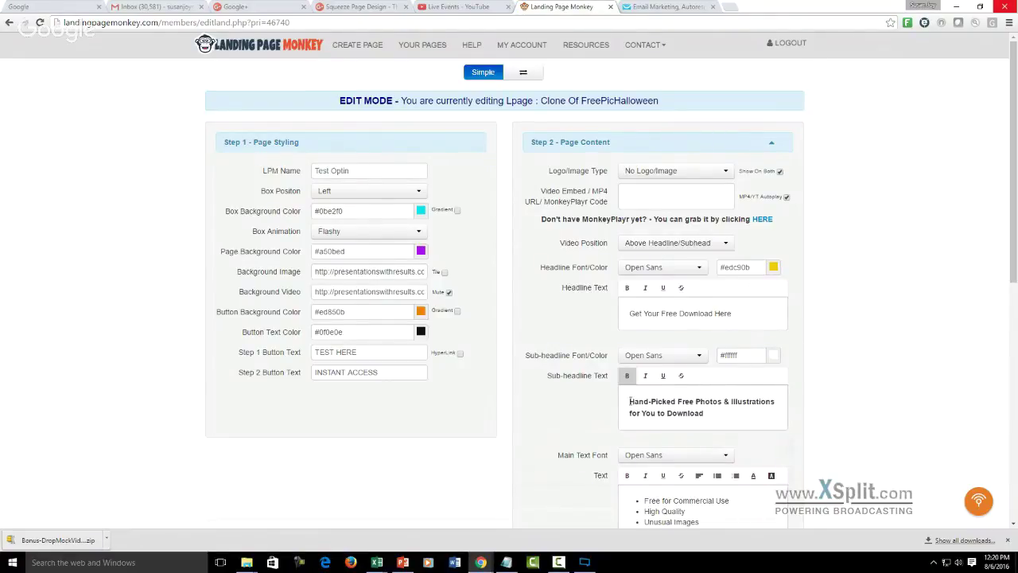
pyautogui.moveTo(629, 402); pyautogui.dragTo(704, 413)
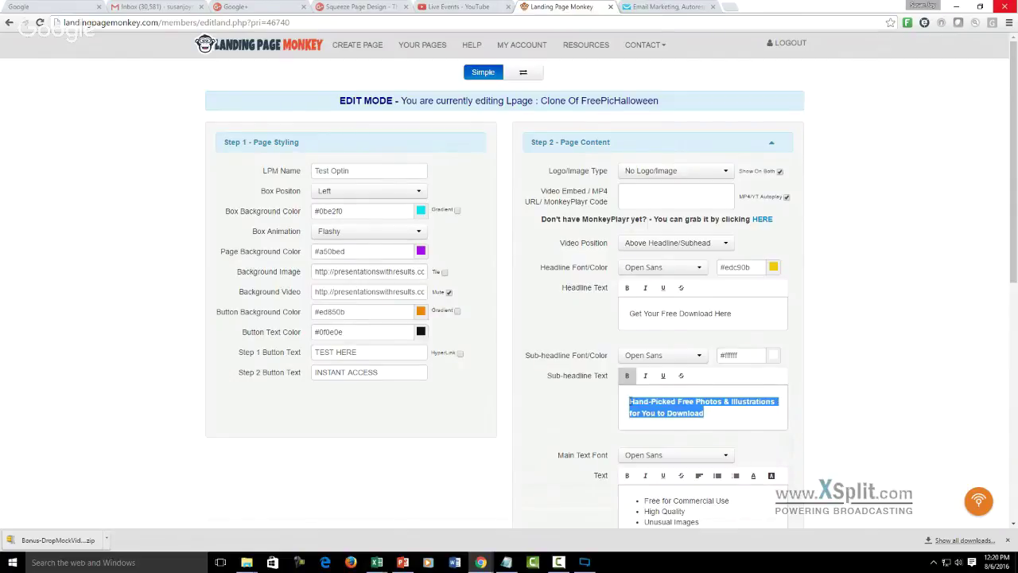
pyautogui.write('Exic')
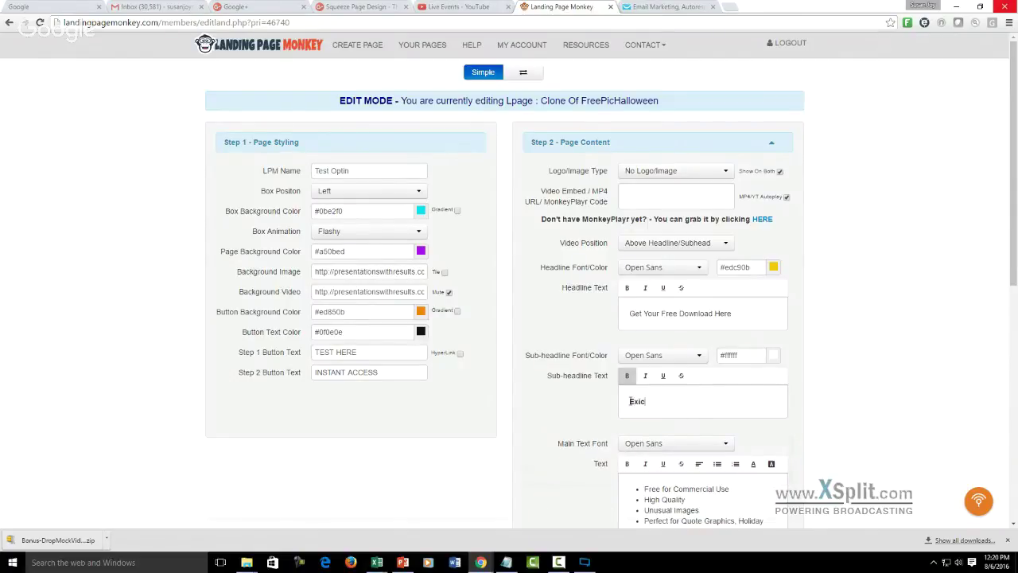
pyautogui.press('BackSpace')
pyautogui.press('BackSpace')
pyautogui.write('citing New e-Book with Video Links')
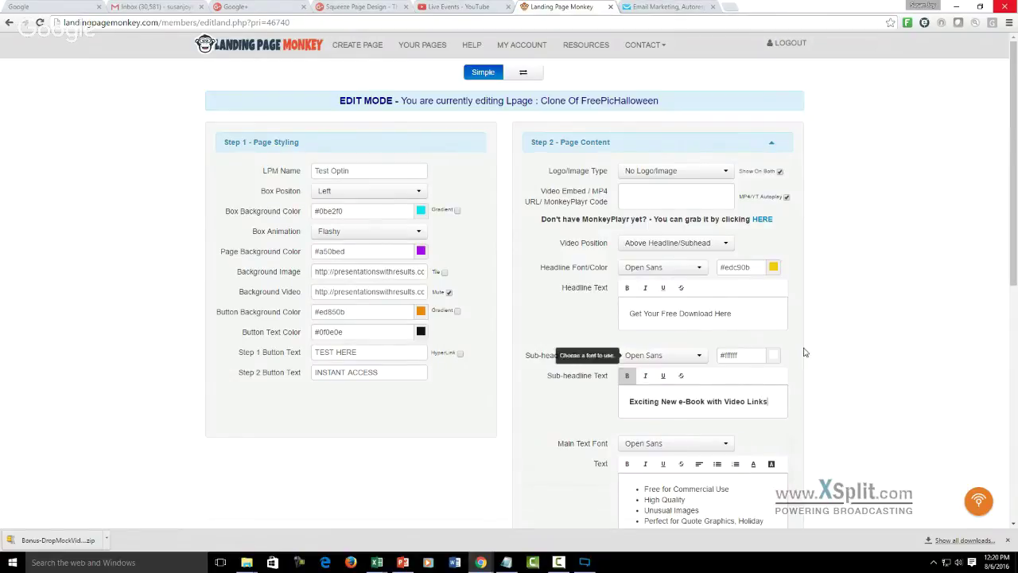
# - Replace 'Images' with 'e-Book' in the lead capture form text
pyautogui.scroll(-2, 1015, 192)
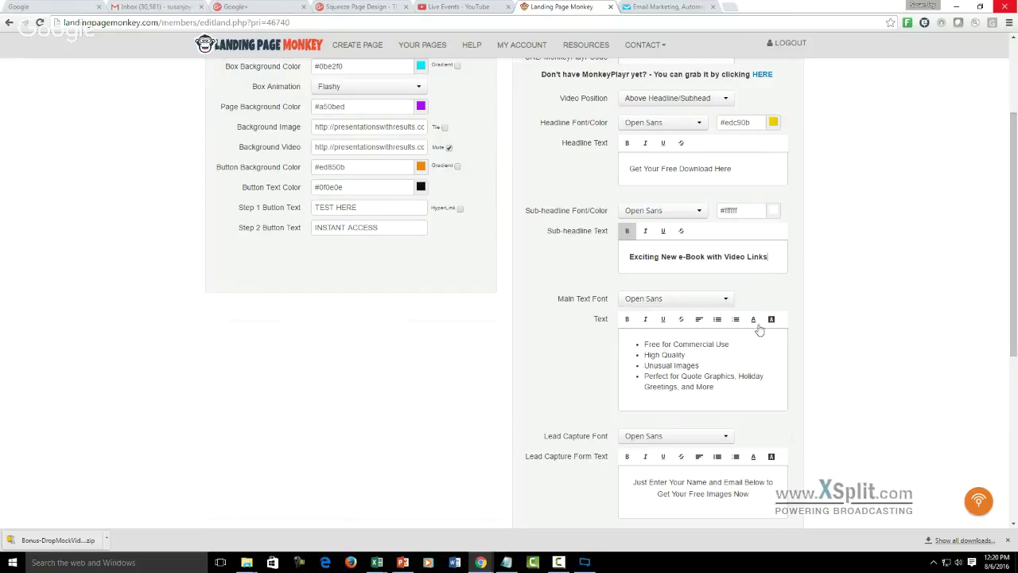
pyautogui.click(652, 344)
pyautogui.hotkey('shift', 'Right')
pyautogui.hotkey('shift', 'Right')
pyautogui.hotkey('shift', 'Right')
pyautogui.hotkey('shift', 'Right')
pyautogui.hotkey('shift', 'Right')
pyautogui.hotkey('shift', 'Right')
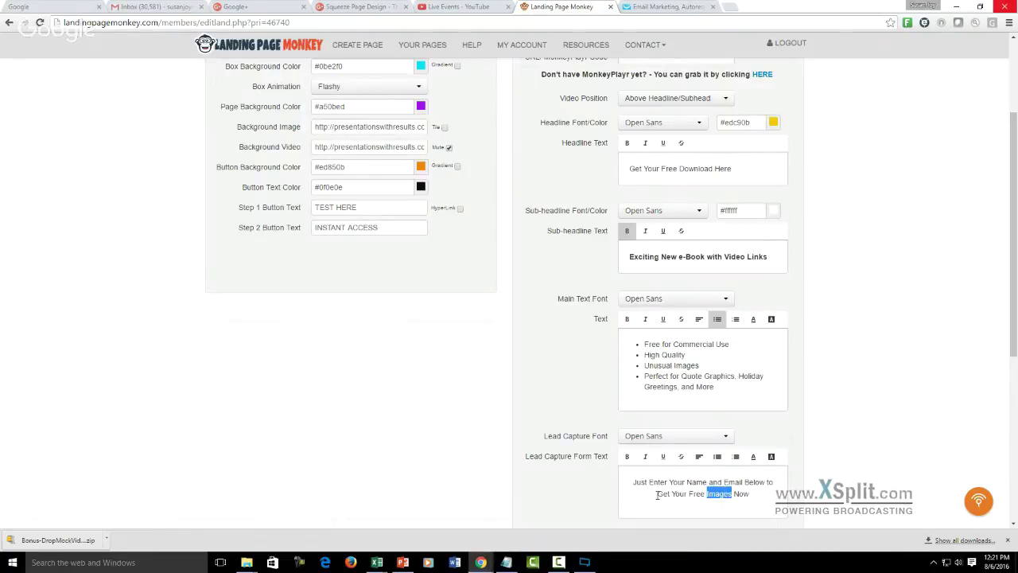
pyautogui.write('e-Book')
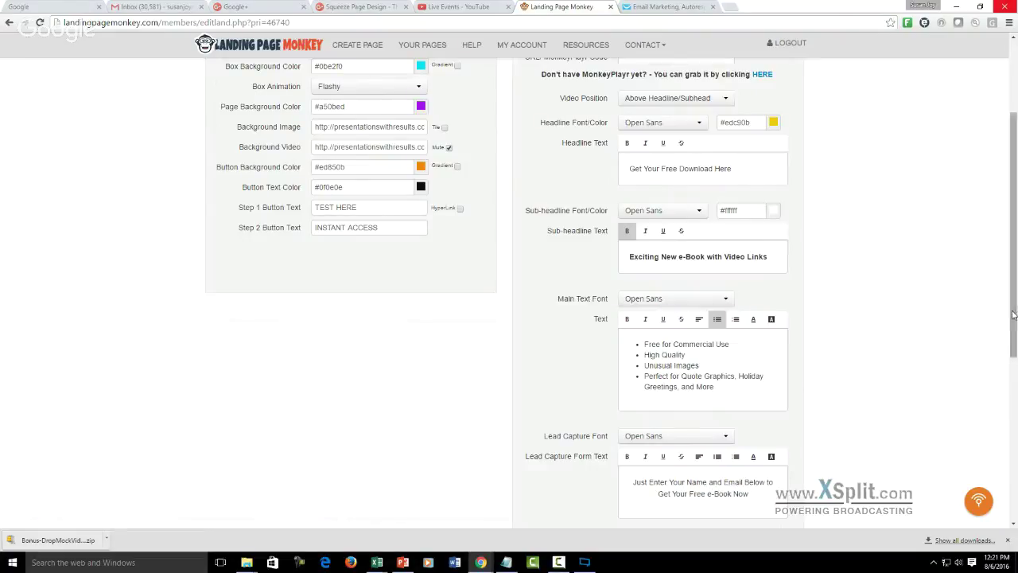
pyautogui.moveTo(1014, 310); pyautogui.dragTo(1013, 386)
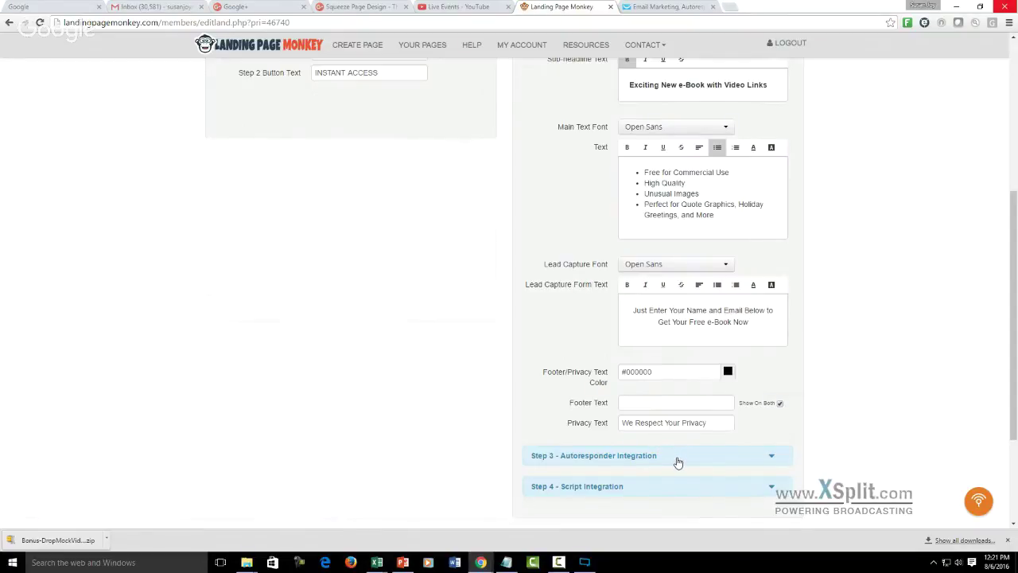
# - Keep GetResponse as the autoresponder and check its campaign token and redirection URL
pyautogui.click(772, 459)
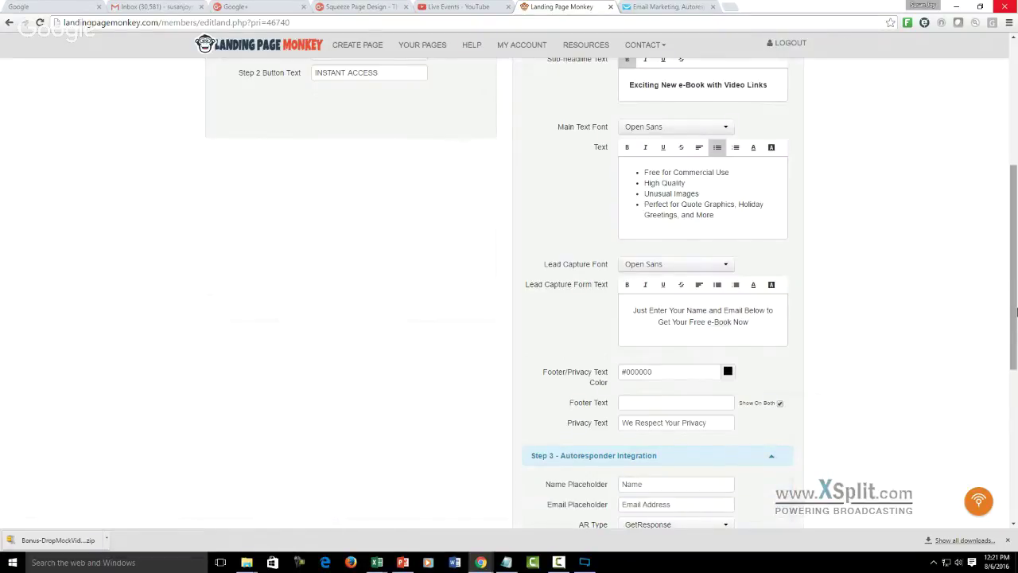
pyautogui.moveTo(1016, 313); pyautogui.dragTo(1015, 417)
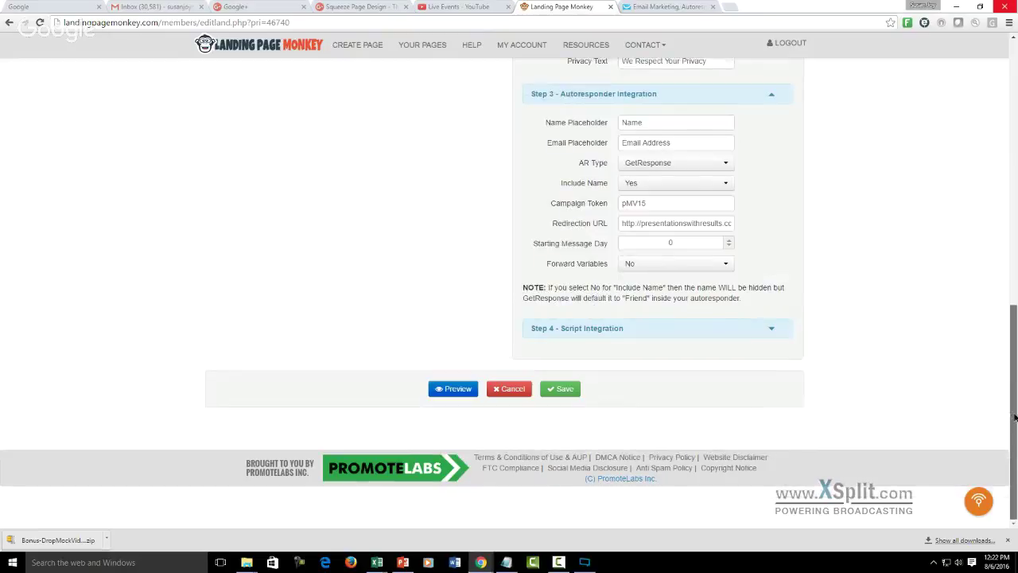
pyautogui.click(726, 164)
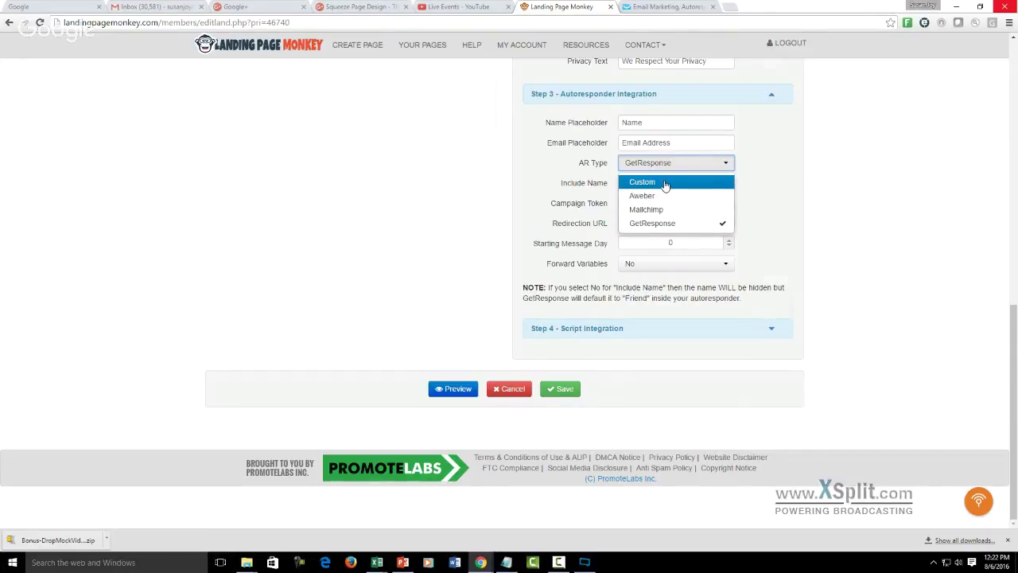
pyautogui.click(773, 205)
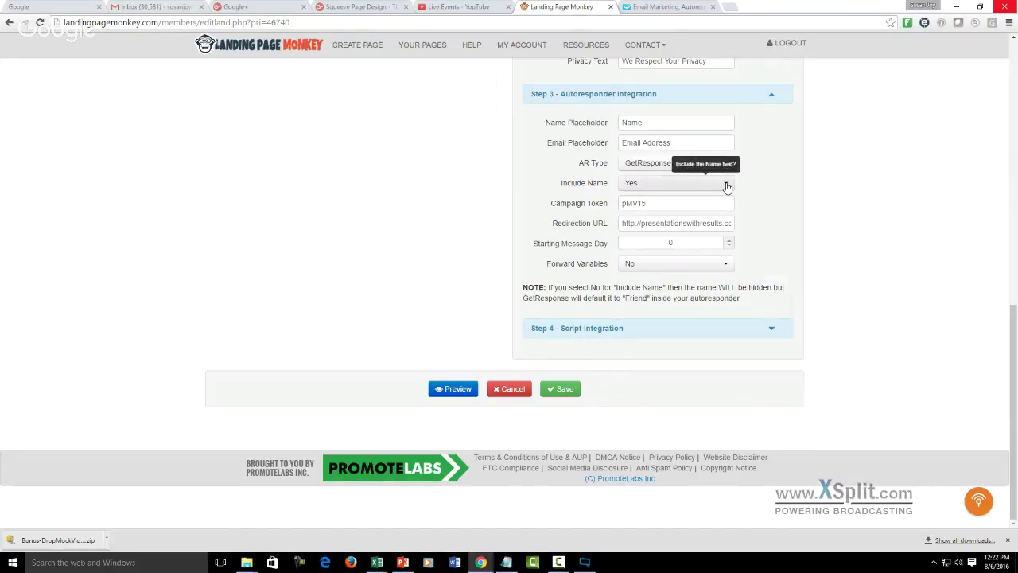
pyautogui.click(661, 203)
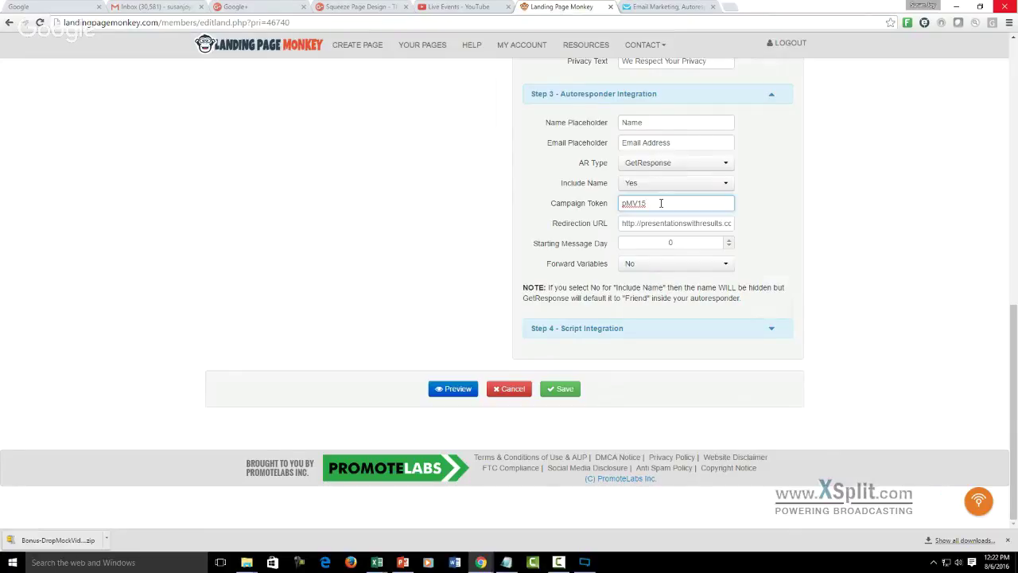
pyautogui.click(621, 224)
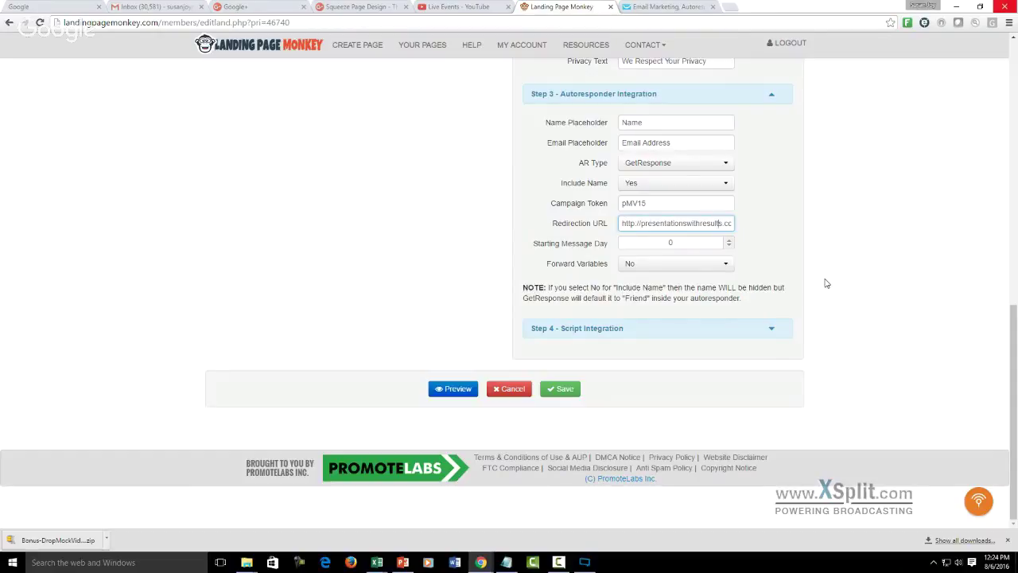
# - Clear the Test Optin Redirection URL so it is empty, leaving Starting Message Day at 0
pyautogui.press('End')
pyautogui.press('Home')
pyautogui.hotkey('shift', 'End')
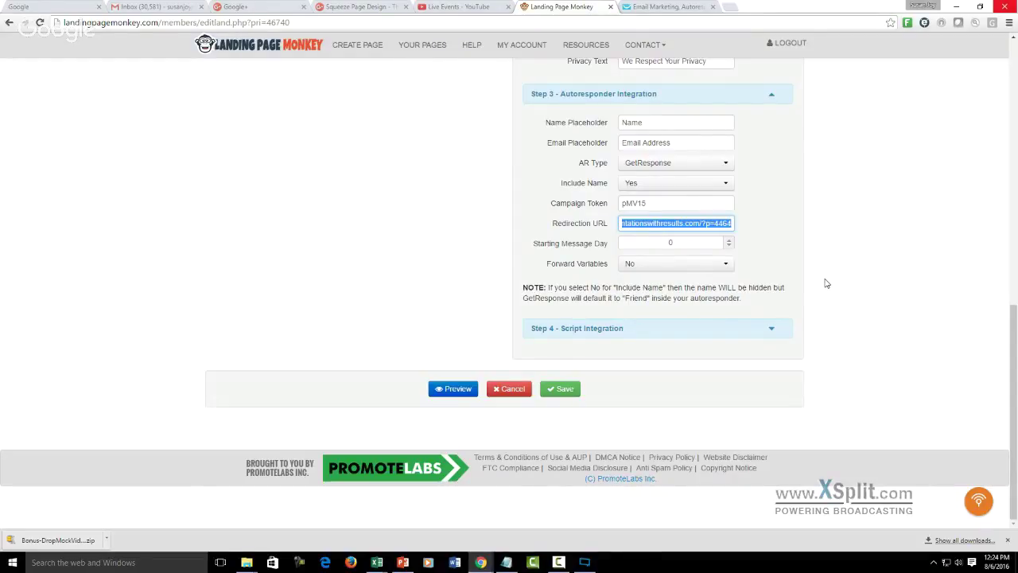
pyautogui.press('BackSpace')
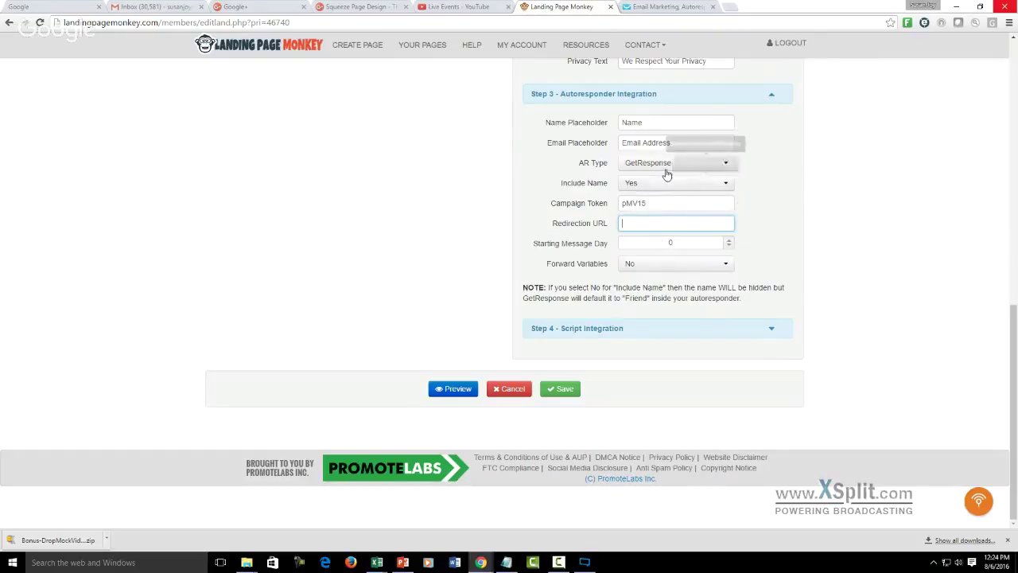
pyautogui.click(689, 243)
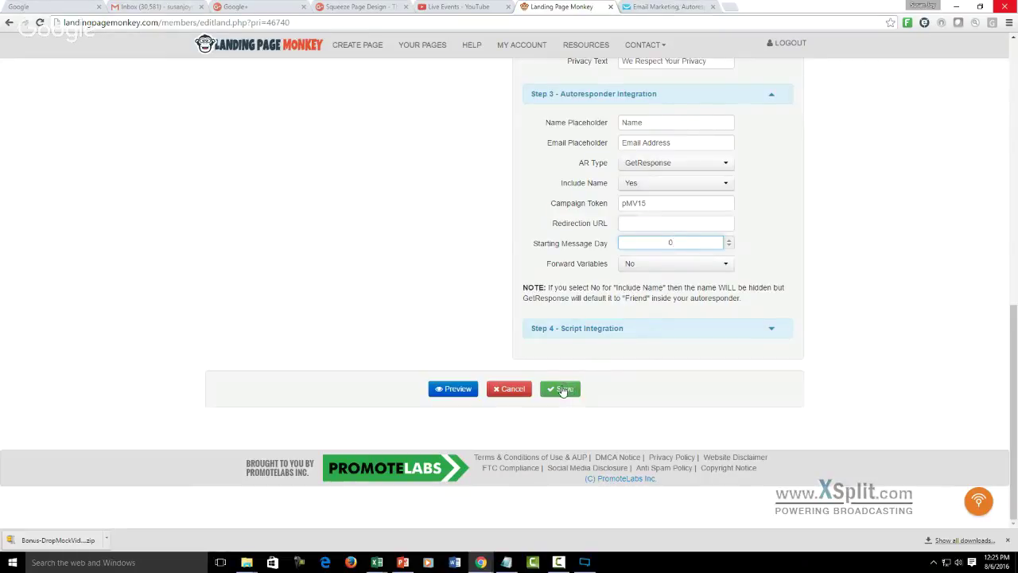
pyautogui.click(458, 389)
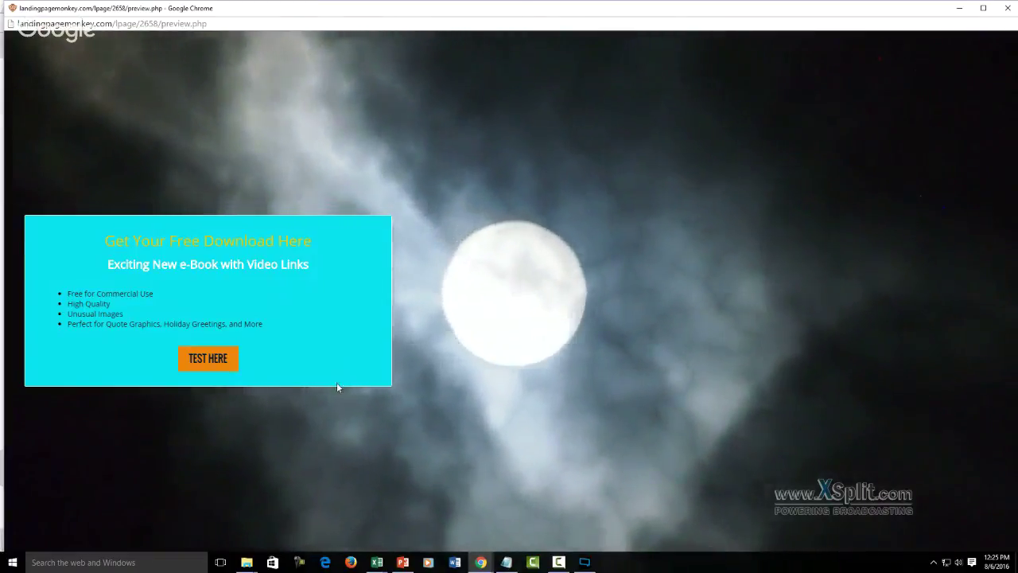
pyautogui.click(204, 361)
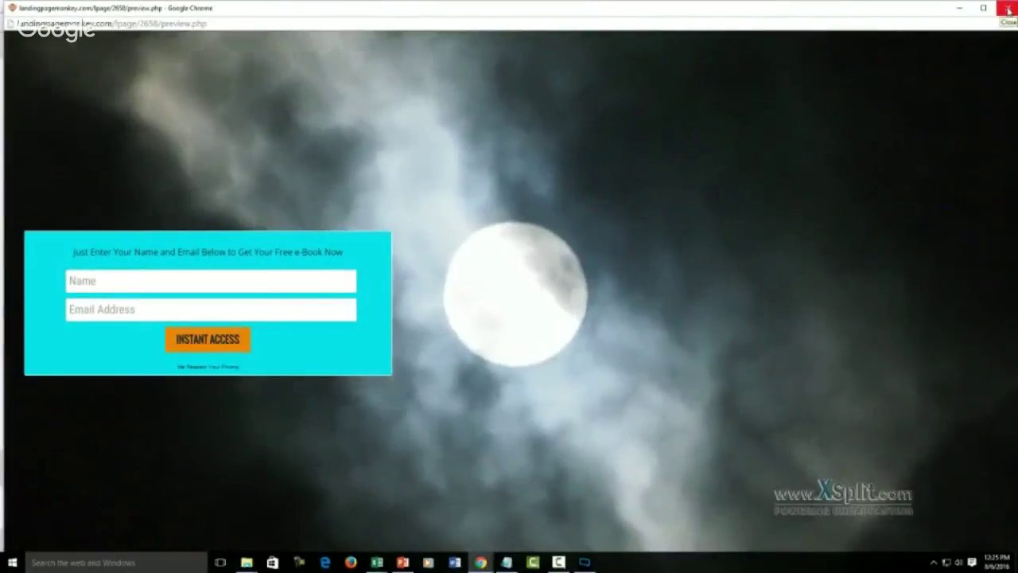
pyautogui.click(1009, 10)
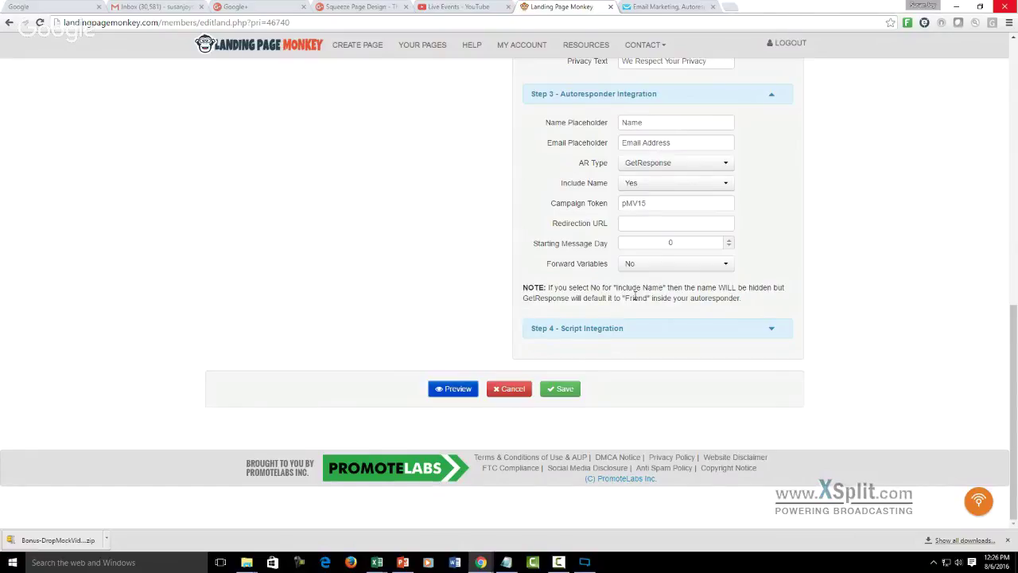
pyautogui.moveTo(637, 226)
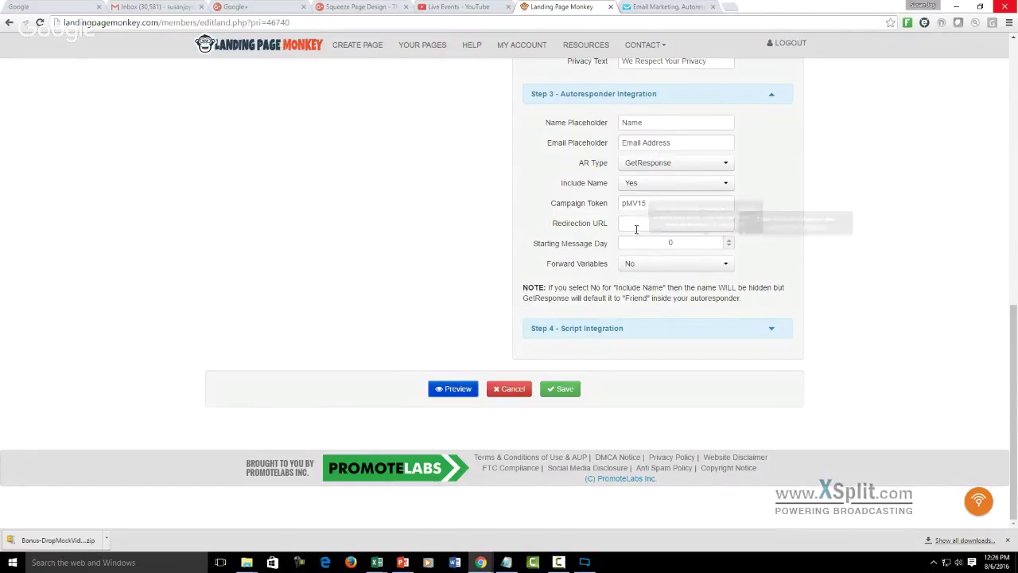
pyautogui.click(638, 224)
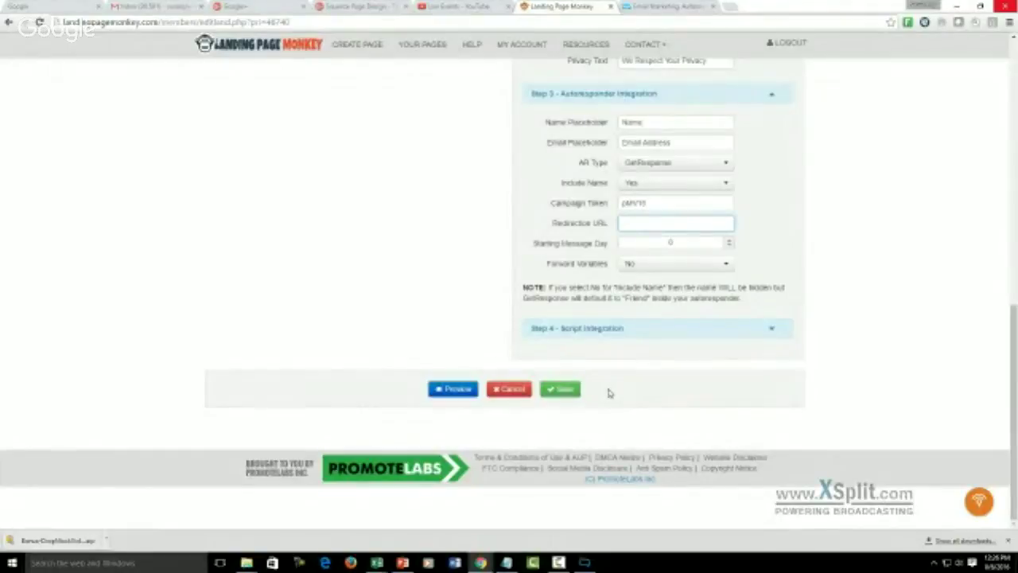
# - Save the Test Optin page and dismiss the Download / Export / Link / TrackPixel options
pyautogui.click(562, 389)
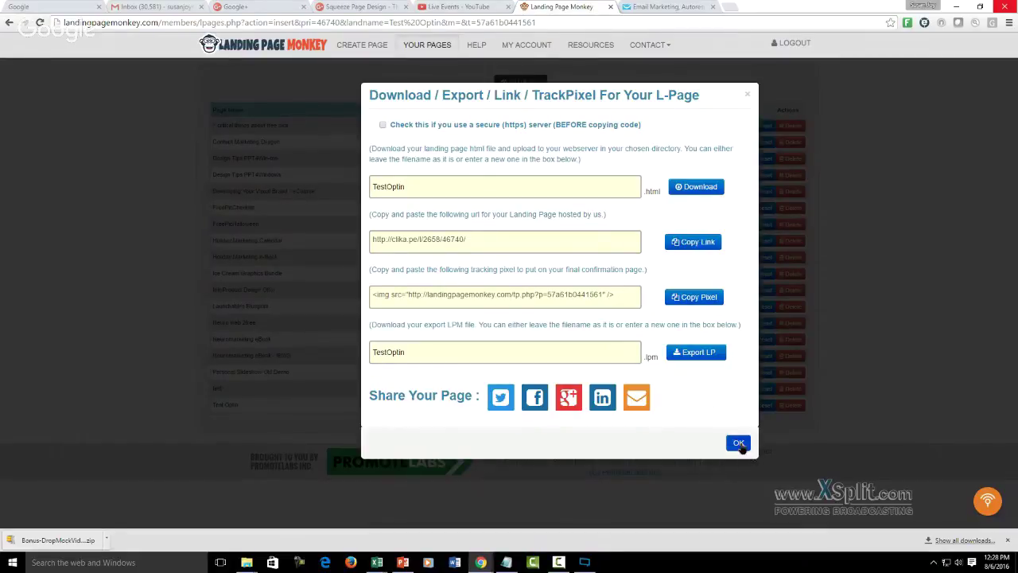
pyautogui.click(739, 444)
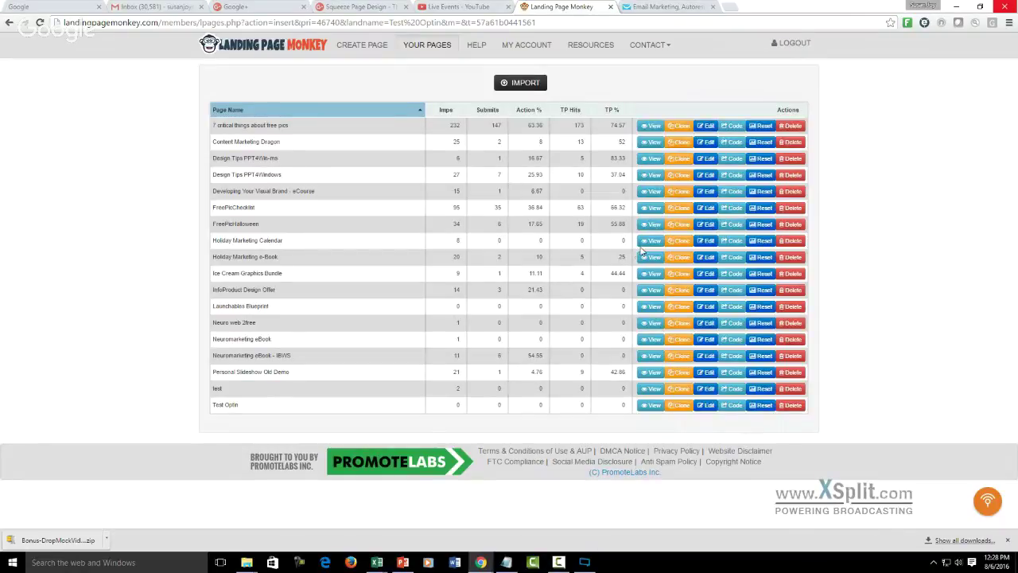